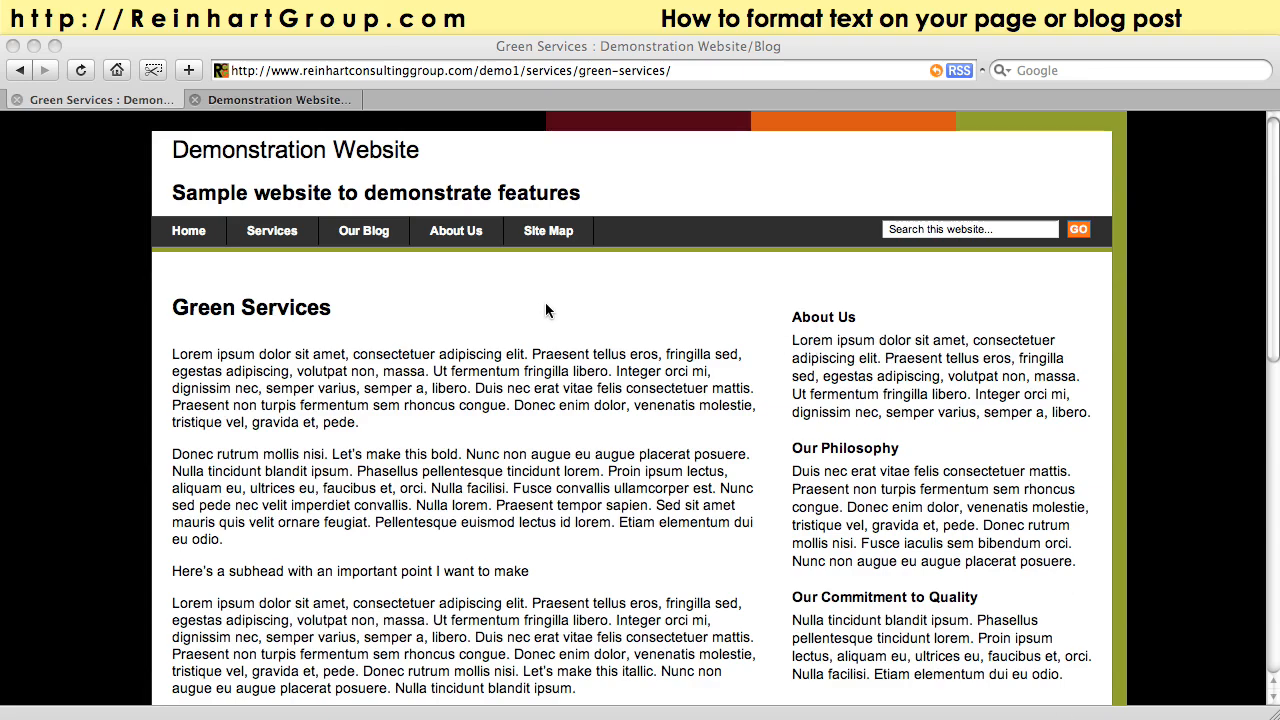
Review the live Green Services page text, subhead and About Us sidebar heading.
{"action": "left_click", "coordinate": [434, 352]}
{"action": "scroll", "coordinate": [402, 371], "scroll_direction": "down", "scroll_amount": 3}
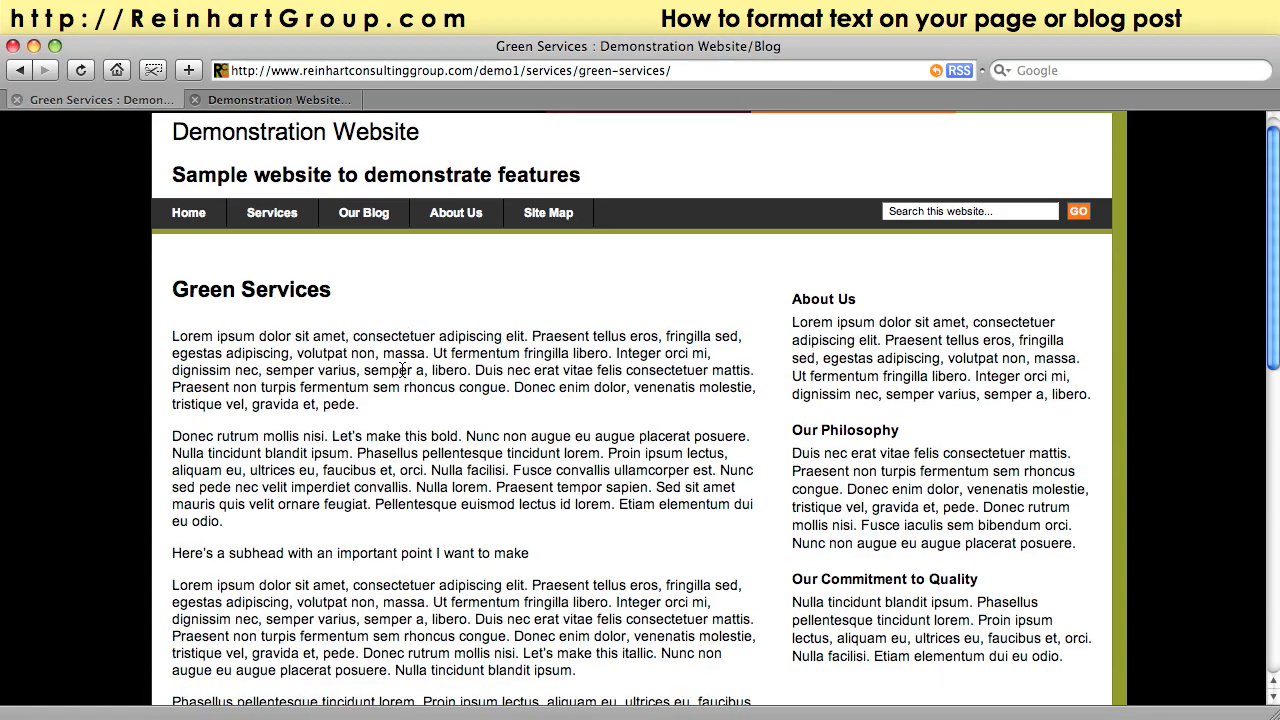
{"action": "scroll", "coordinate": [402, 371], "scroll_direction": "down", "scroll_amount": 2}
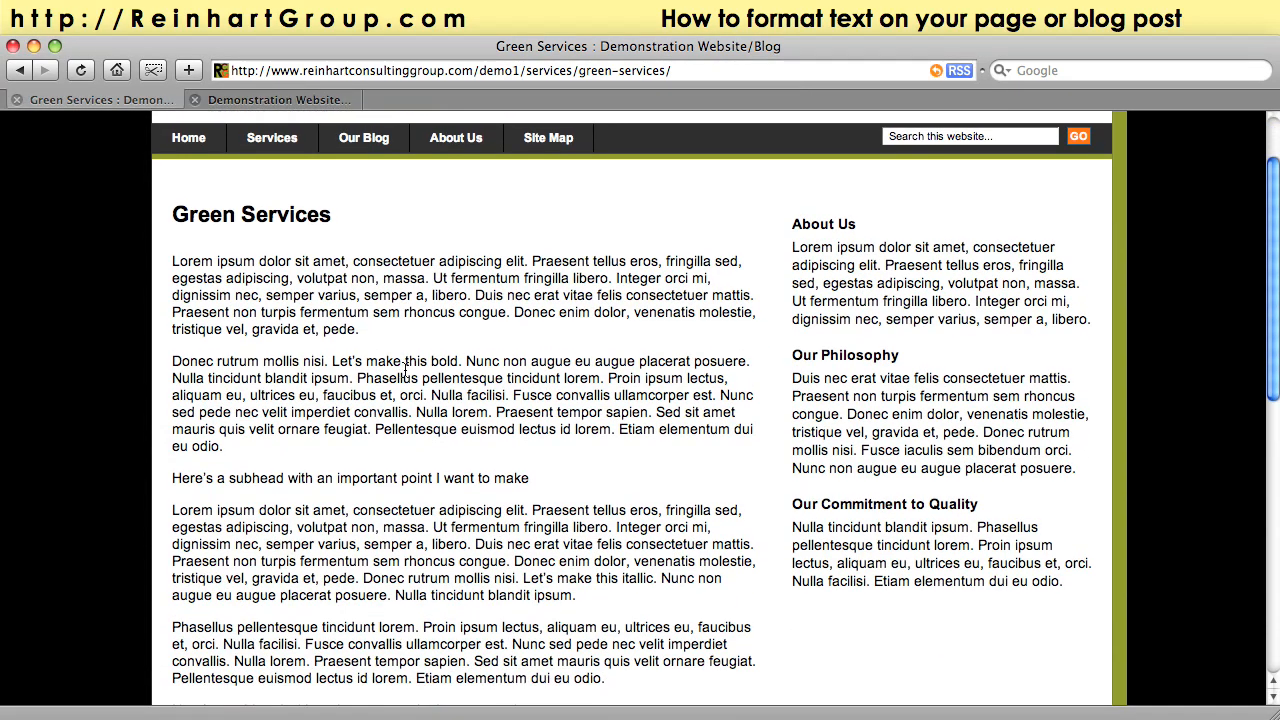
{"action": "scroll", "coordinate": [402, 371], "scroll_direction": "down", "scroll_amount": 2}
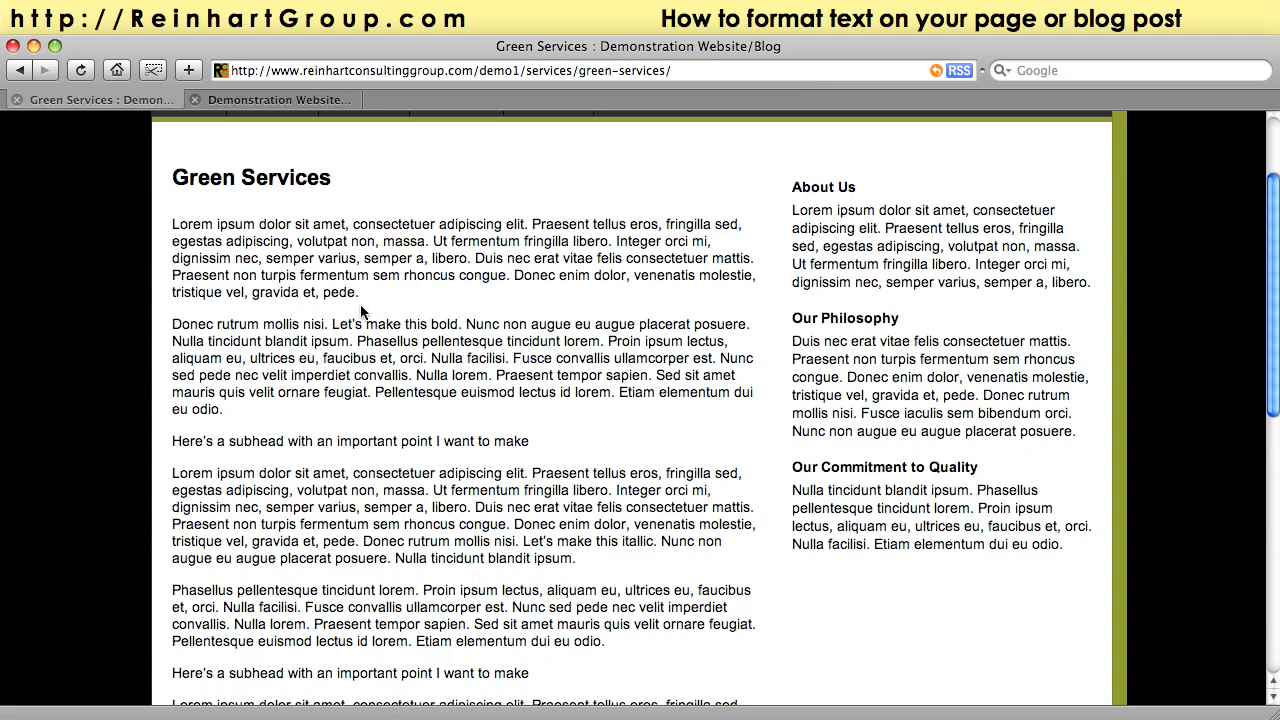
{"action": "left_click_drag", "start_coordinate": [366, 293], "coordinate": [305, 291]}
{"action": "left_click", "coordinate": [375, 292]}
{"action": "scroll", "coordinate": [350, 392], "scroll_direction": "down", "scroll_amount": 2}
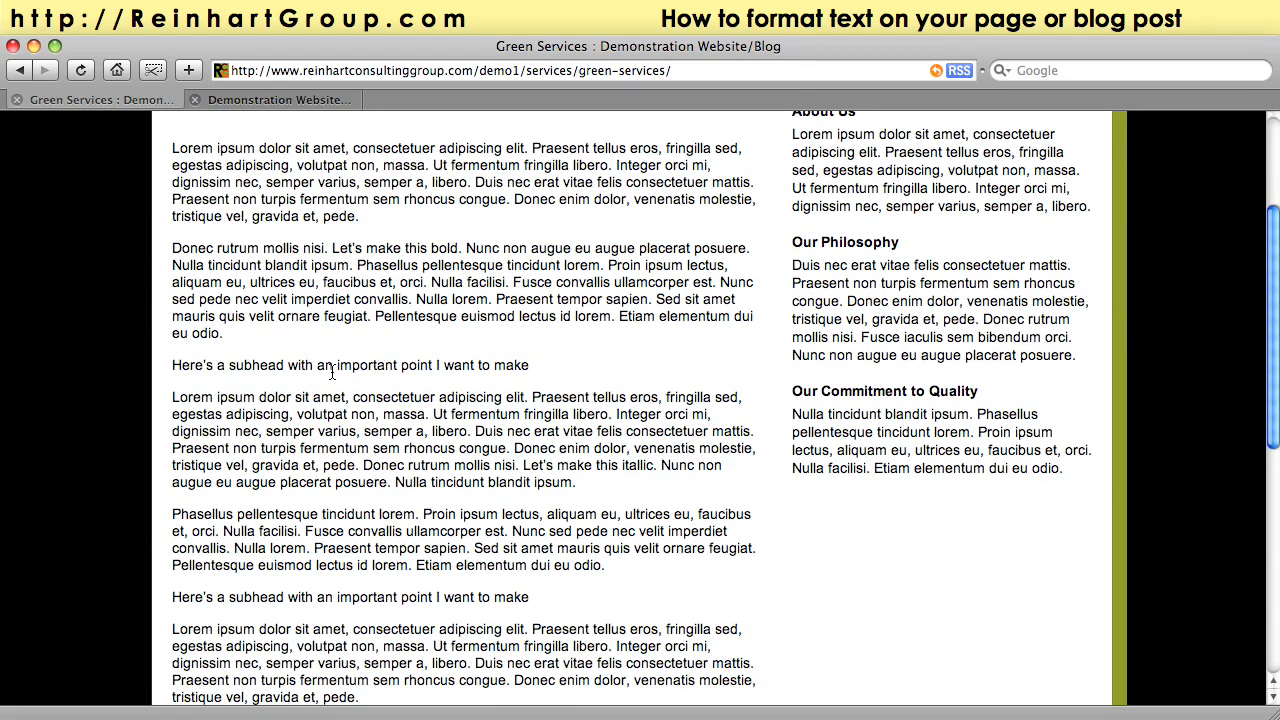
{"action": "left_click_drag", "start_coordinate": [185, 372], "coordinate": [512, 368]}
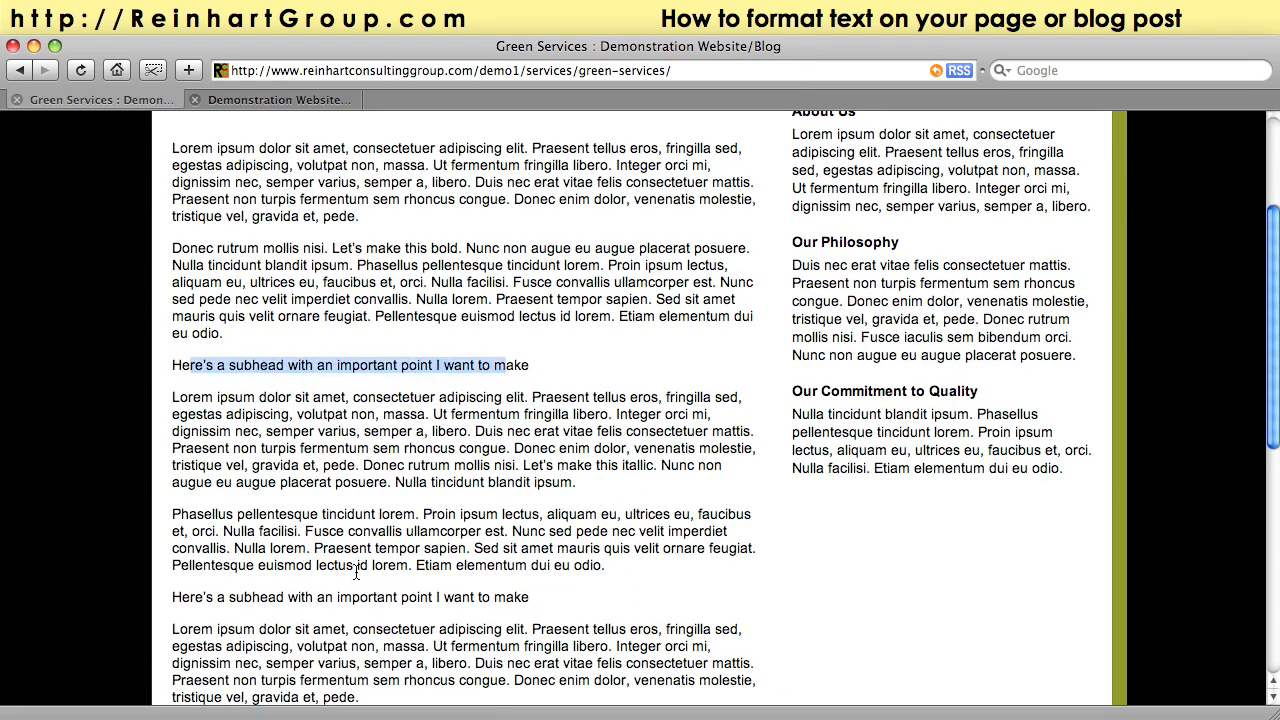
{"action": "scroll", "coordinate": [318, 430], "scroll_direction": "down", "scroll_amount": 2}
{"action": "scroll", "coordinate": [390, 480], "scroll_direction": "down", "scroll_amount": 3}
{"action": "scroll", "coordinate": [394, 484], "scroll_direction": "down", "scroll_amount": 2}
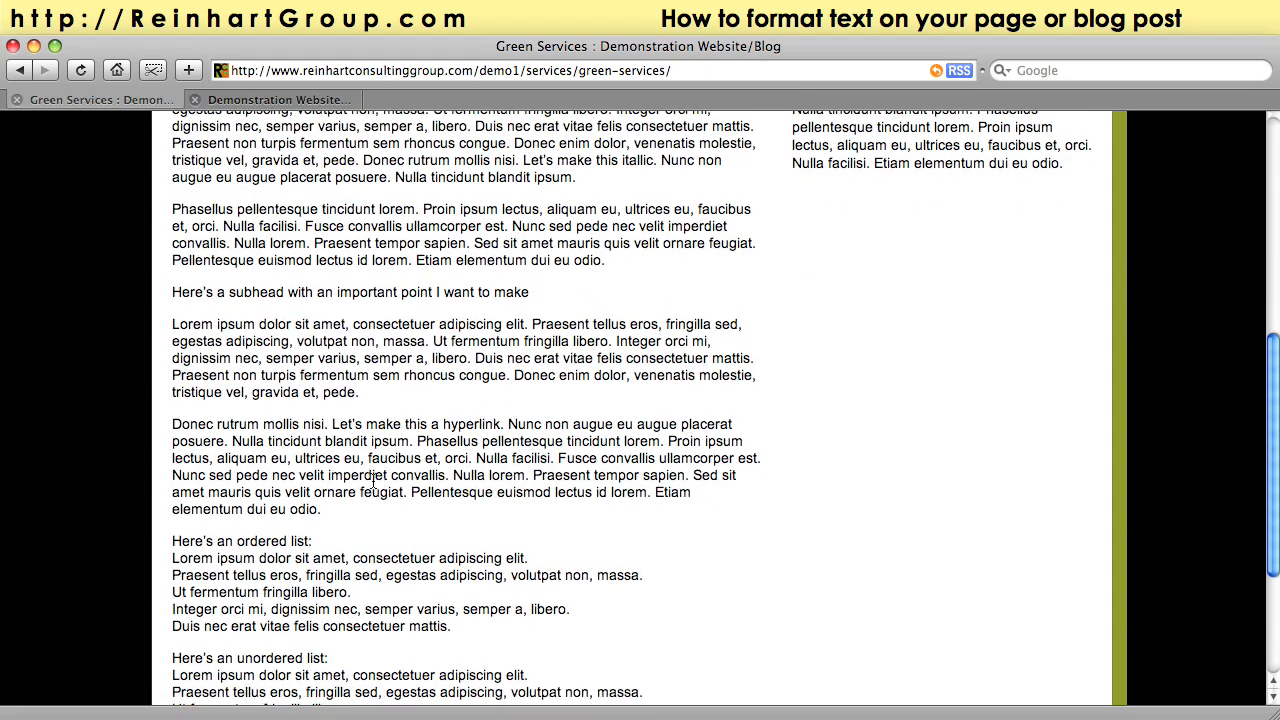
{"action": "scroll", "coordinate": [380, 490], "scroll_direction": "down", "scroll_amount": 2}
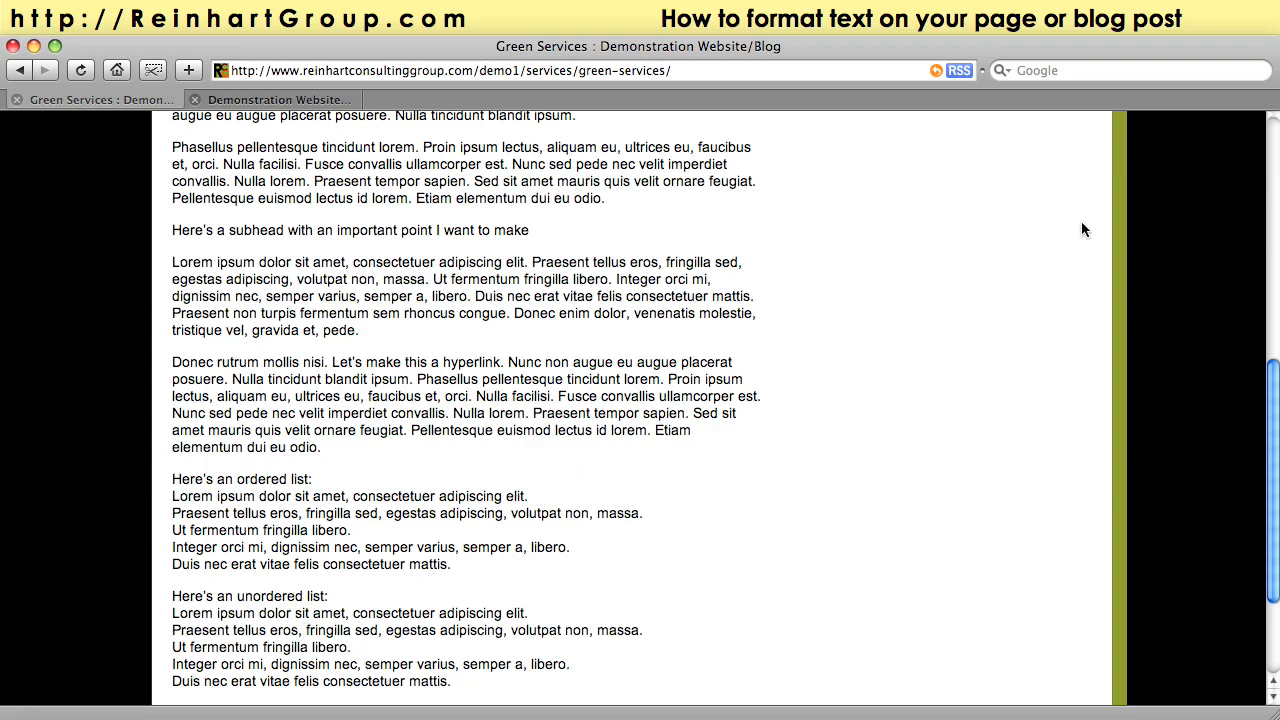
{"action": "left_click", "coordinate": [1272, 150]}
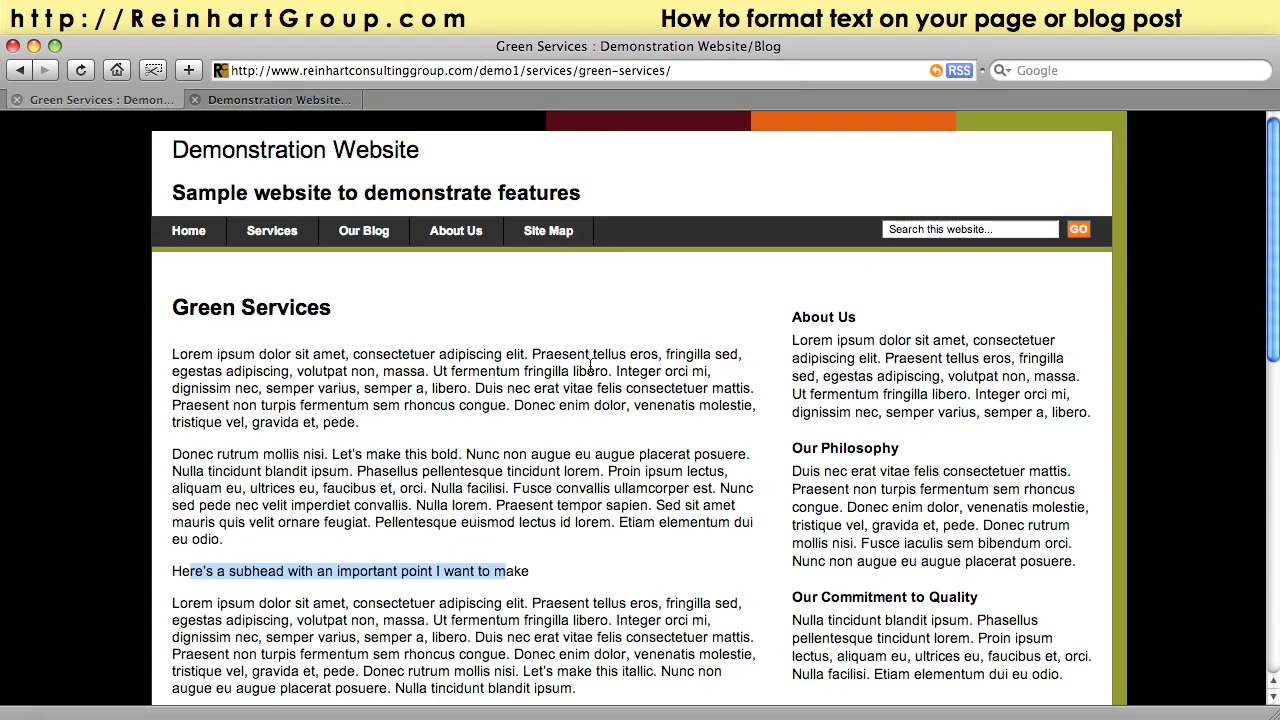
{"action": "left_click", "coordinate": [418, 371]}
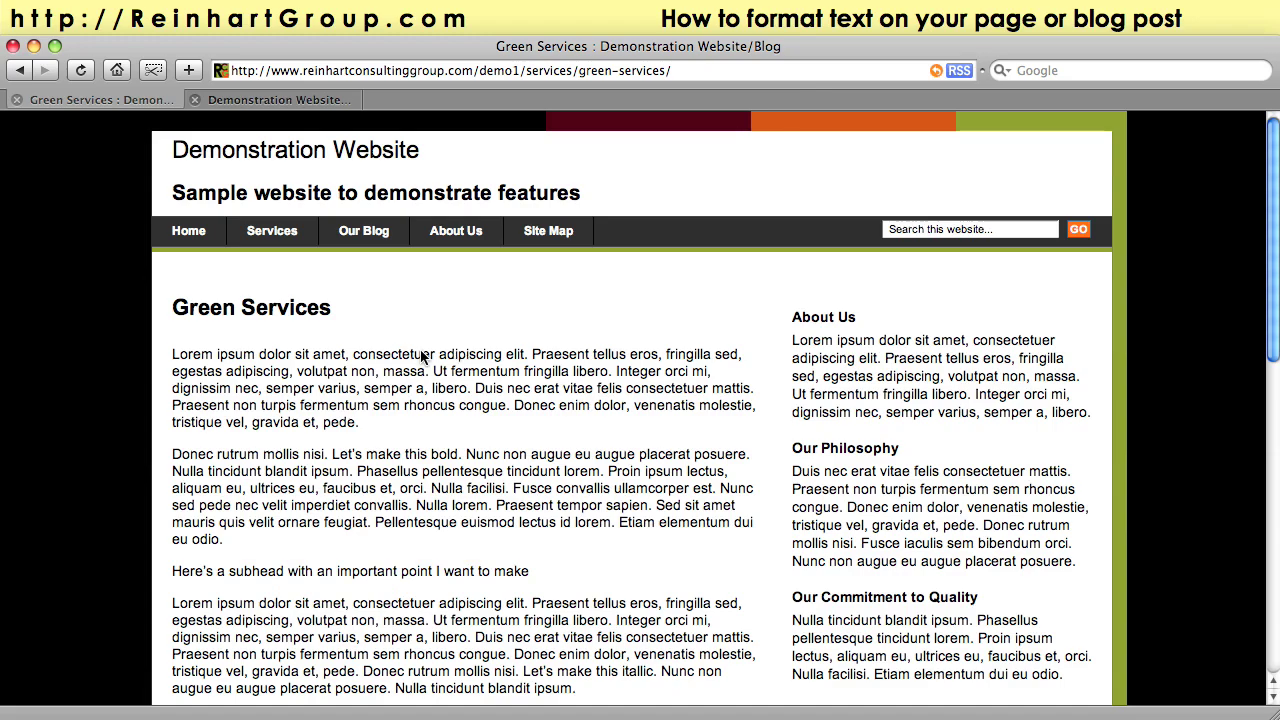
{"action": "double_click", "coordinate": [799, 321]}
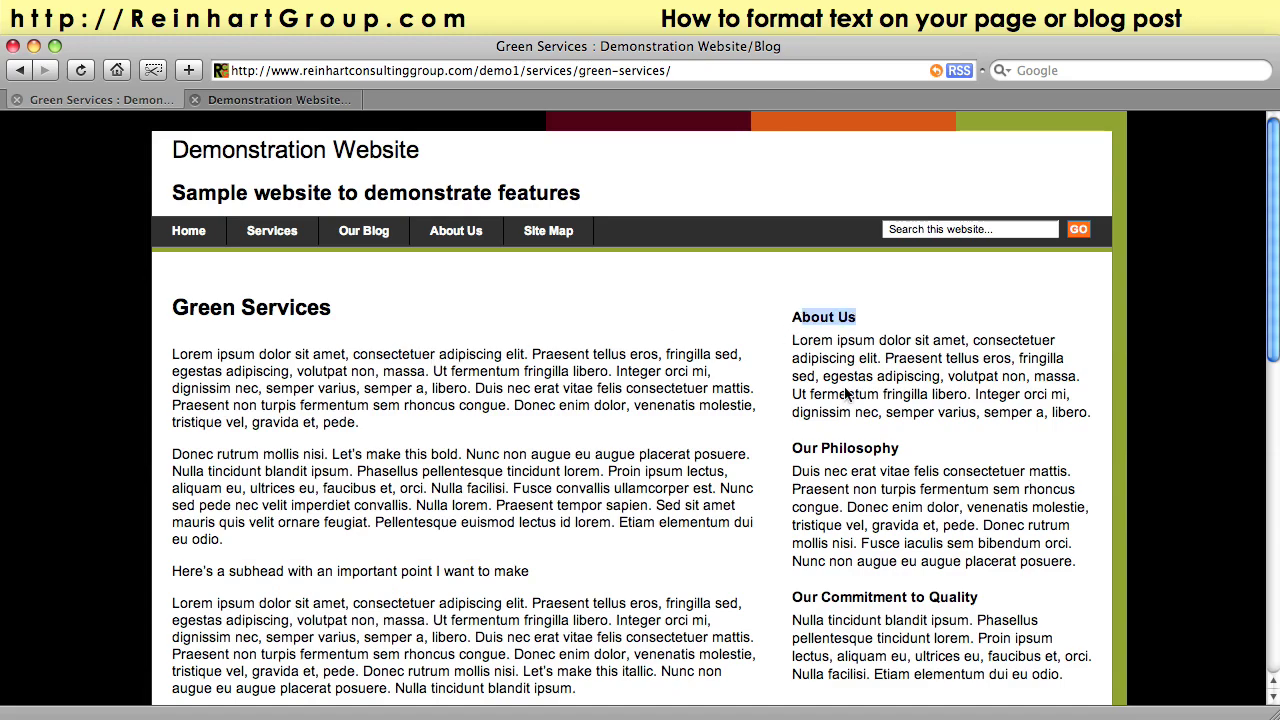
{"action": "left_click", "coordinate": [792, 450]}
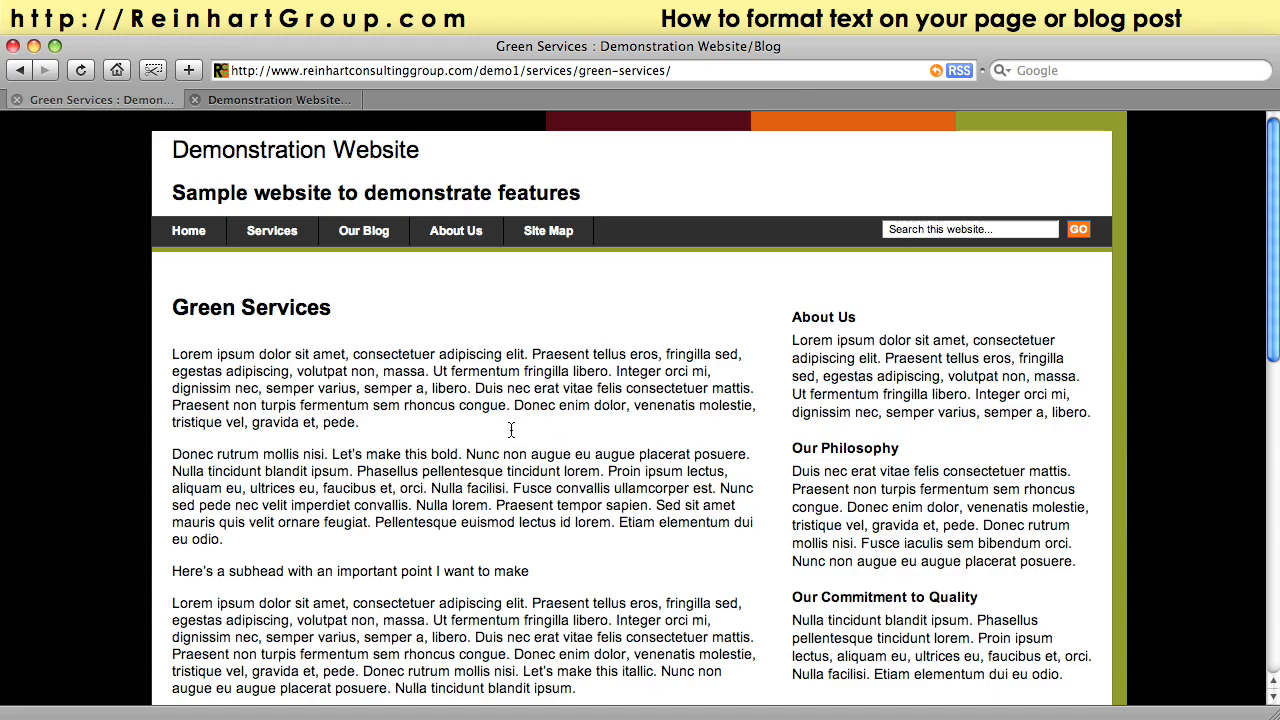
Bring up the Pages list in the WordPress admin dashboard.
{"action": "left_click", "coordinate": [270, 100]}
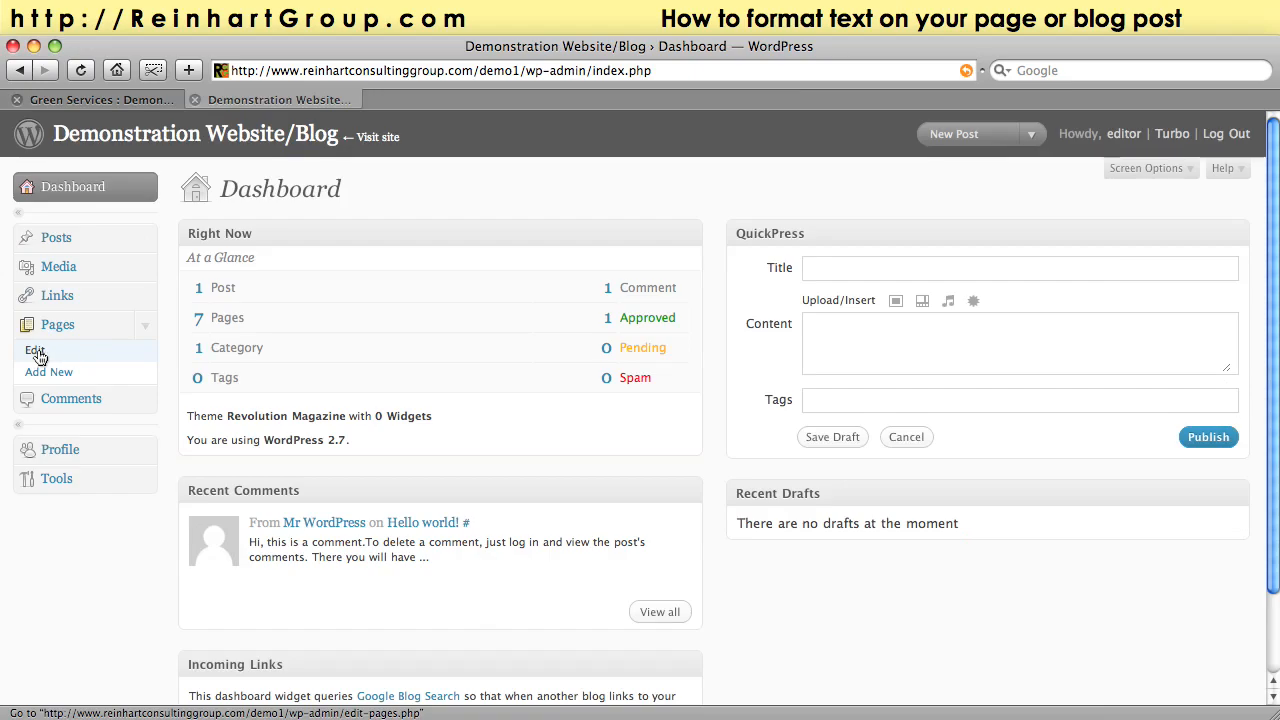
{"action": "left_click", "coordinate": [57, 325]}
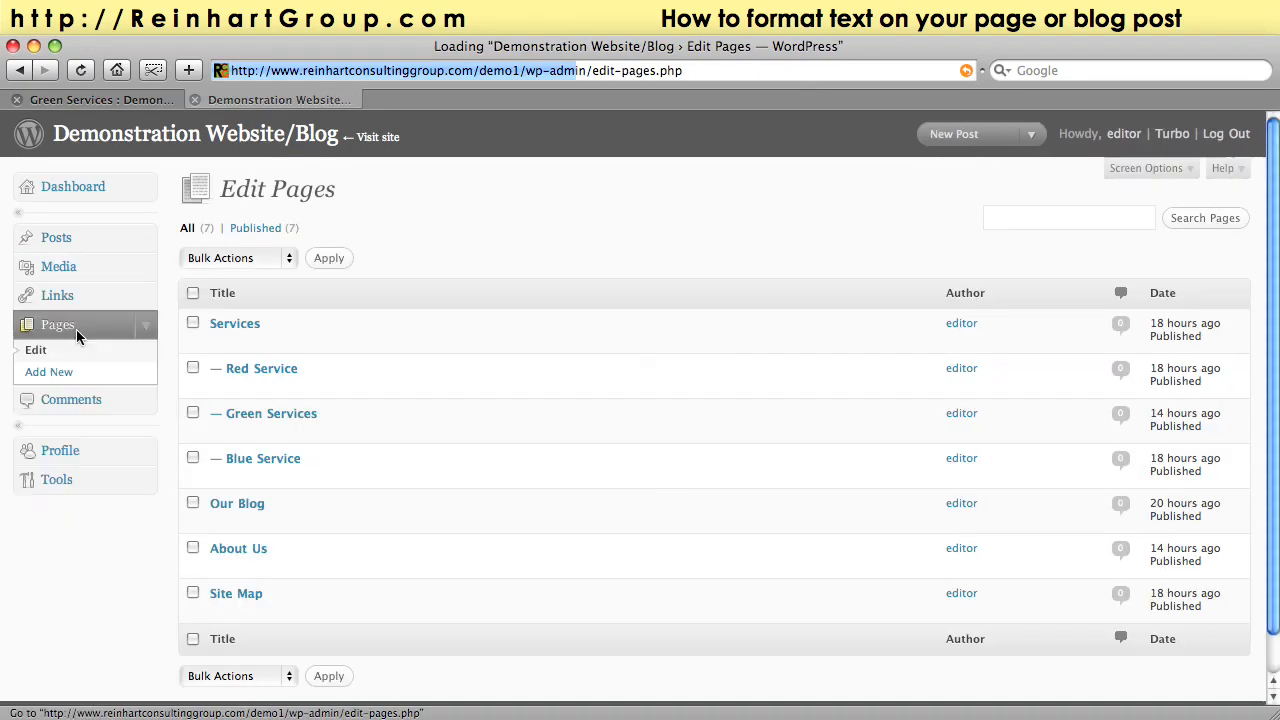
Open Green Services for editing and make the first subhead line bold with strong tags.
{"action": "left_click", "coordinate": [271, 413]}
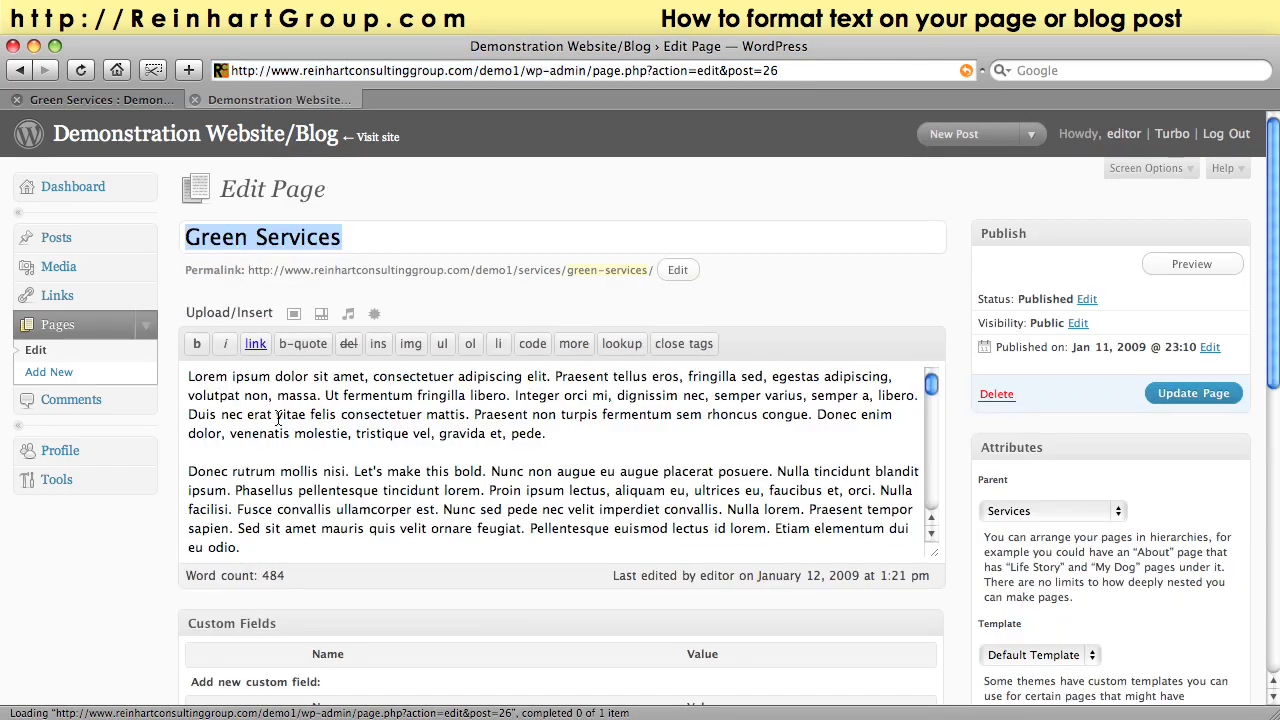
{"action": "scroll", "coordinate": [507, 478], "scroll_direction": "down", "scroll_amount": 3}
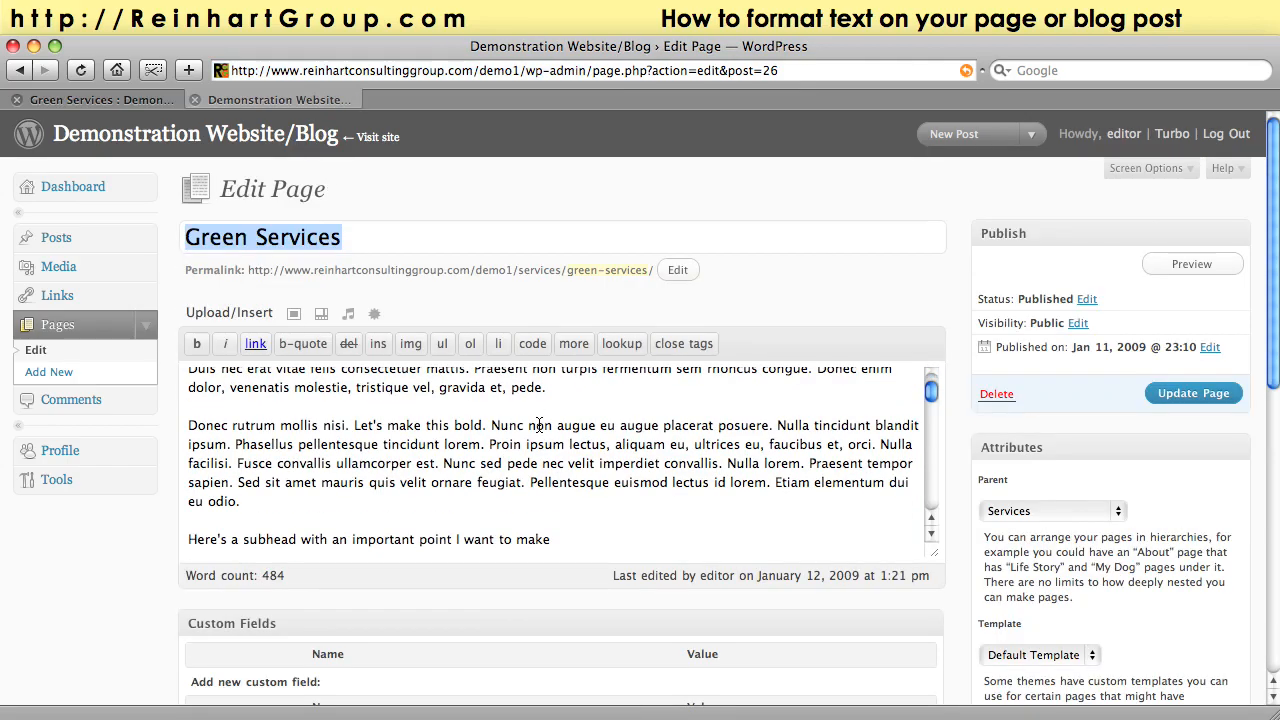
{"action": "scroll", "coordinate": [535, 430], "scroll_direction": "down", "scroll_amount": 3}
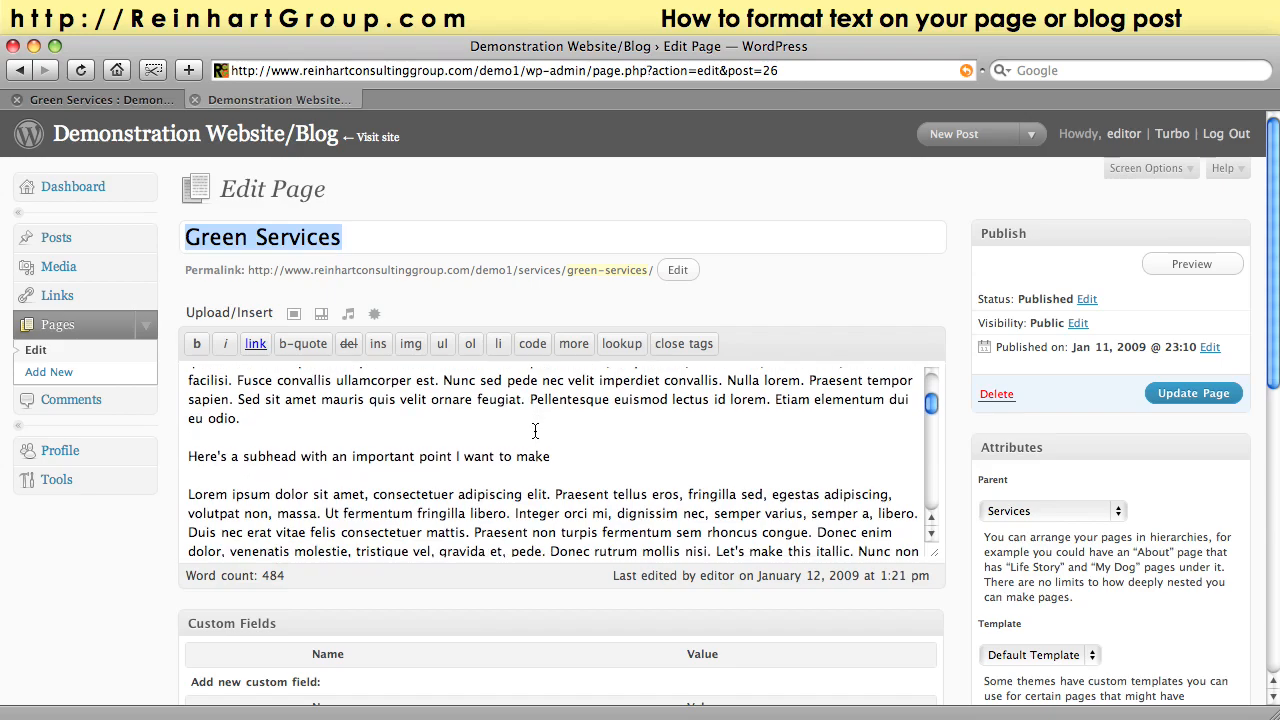
{"action": "scroll", "coordinate": [535, 430], "scroll_direction": "down", "scroll_amount": 2}
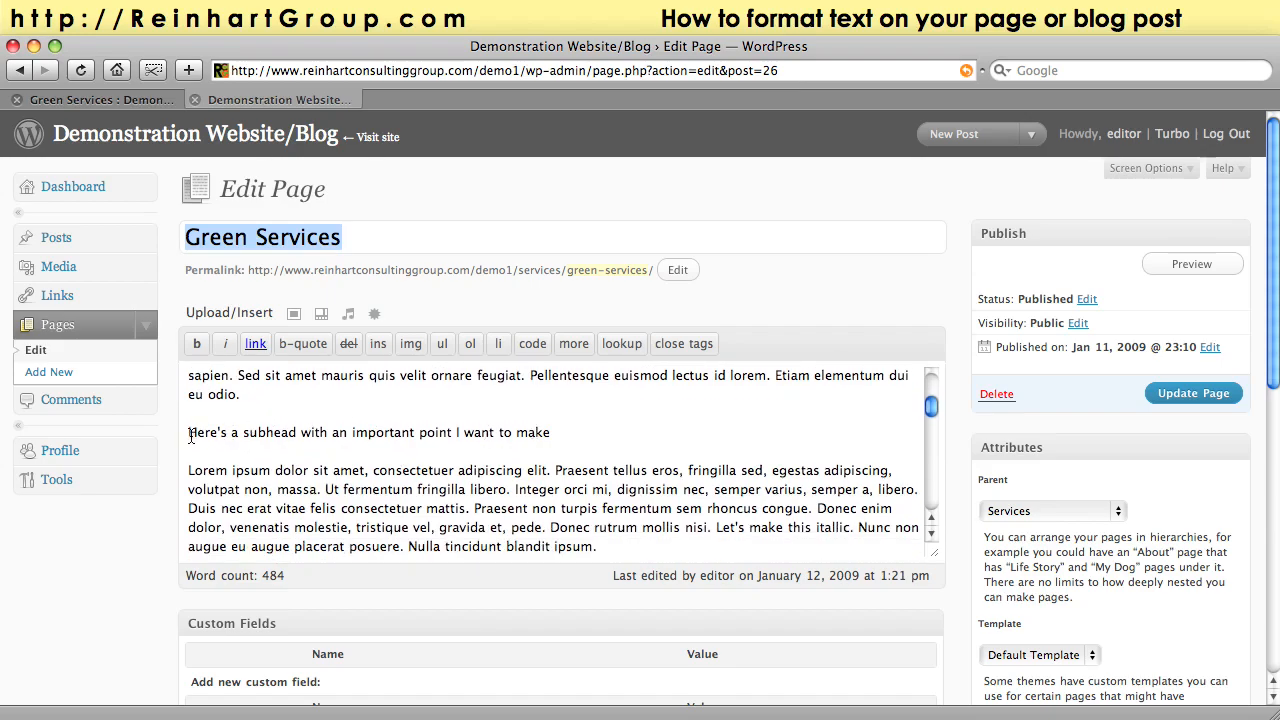
{"action": "left_click", "coordinate": [190, 434]}
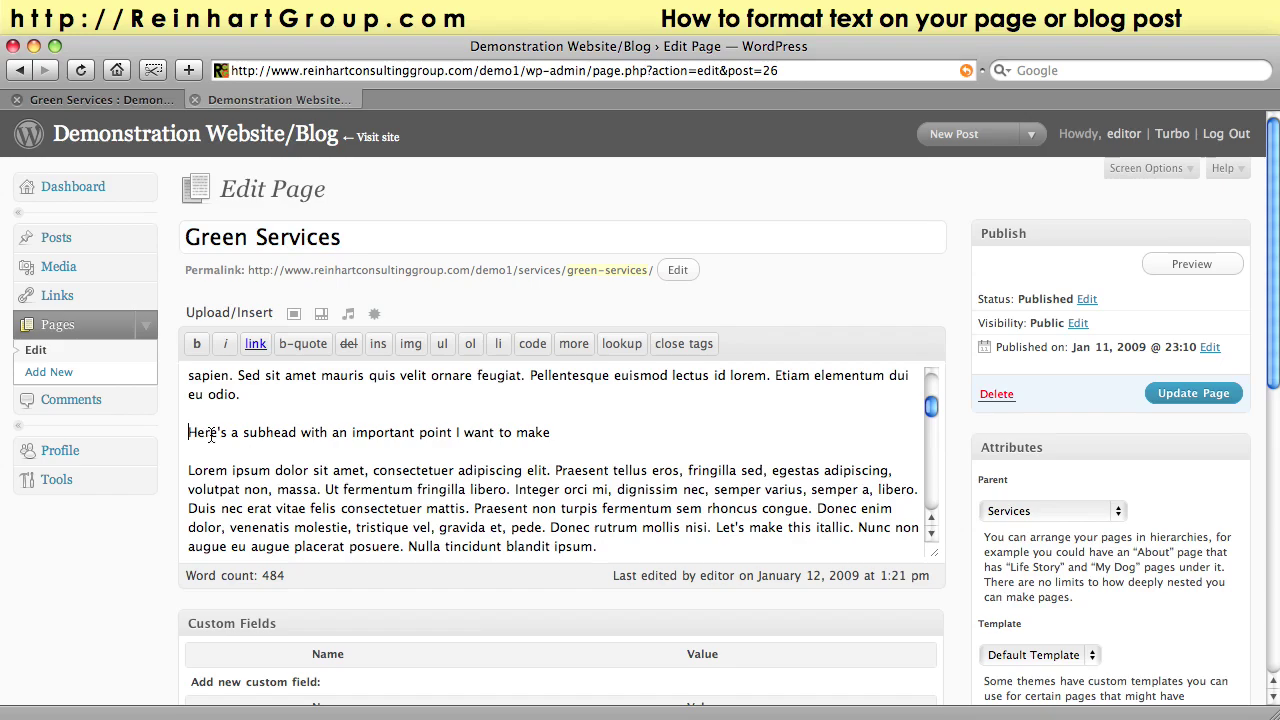
{"action": "left_click", "coordinate": [557, 432], "text": "shift"}
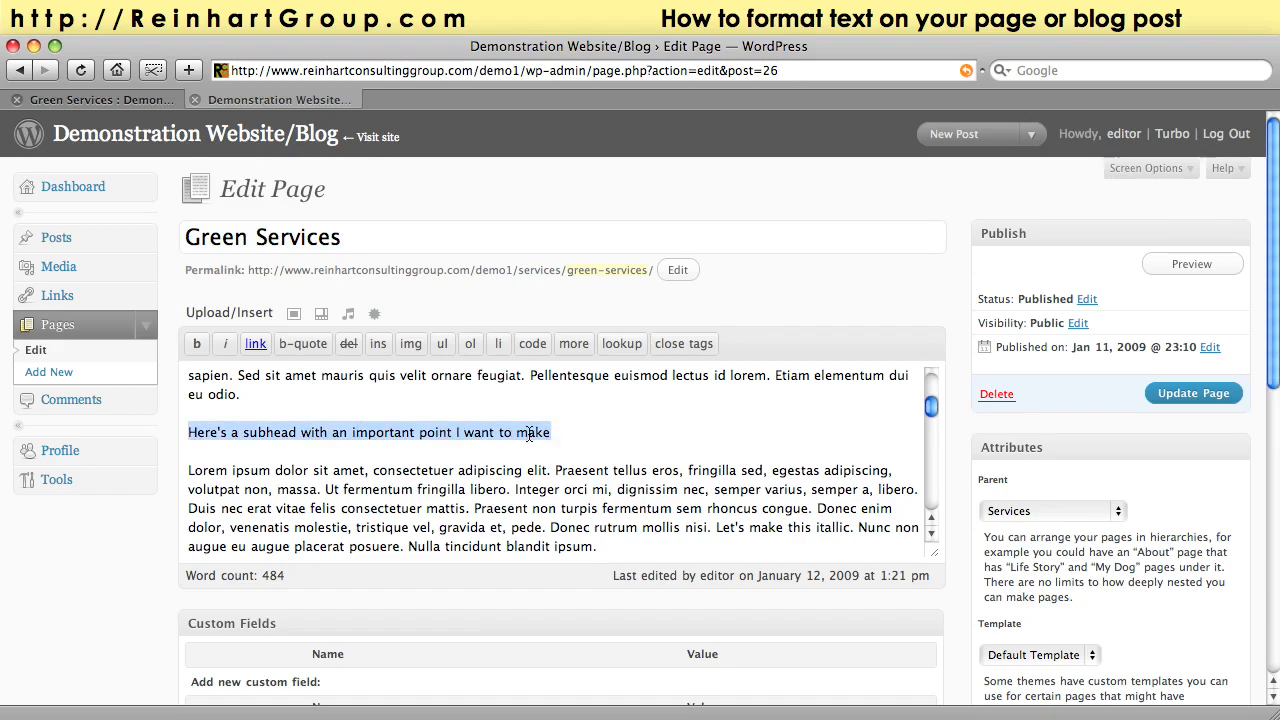
{"action": "left_click", "coordinate": [197, 344]}
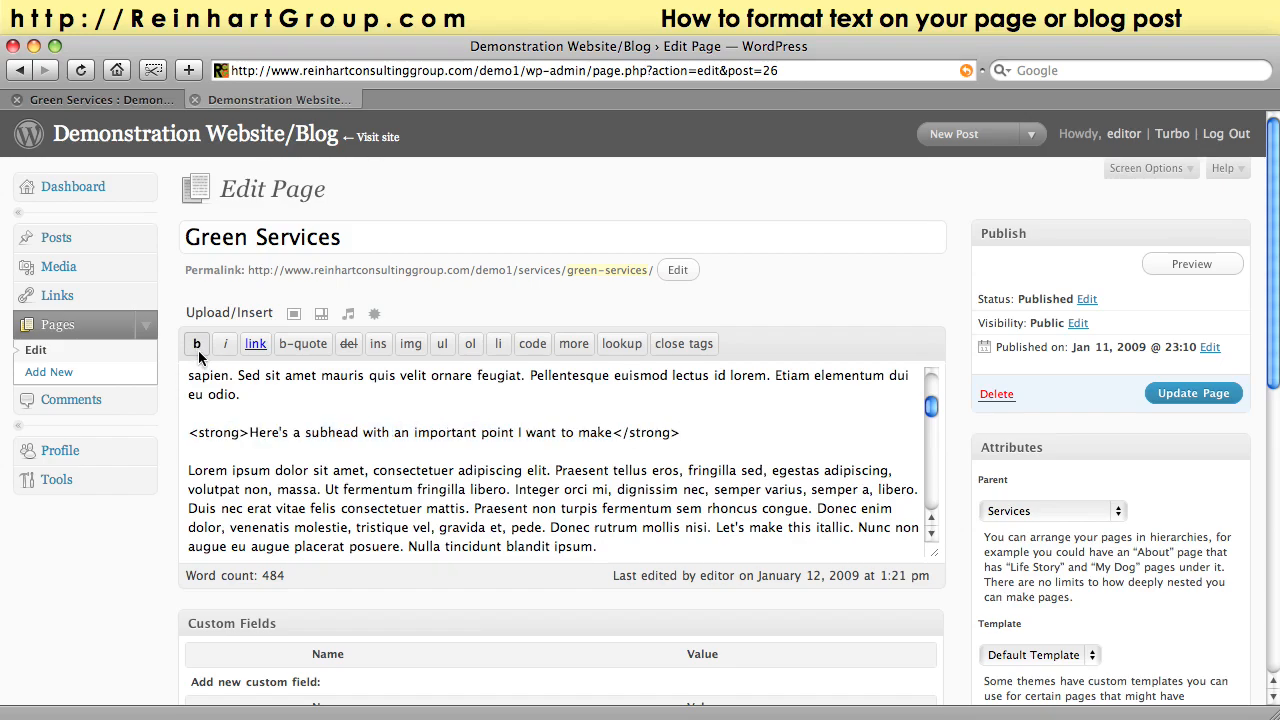
Make the second plain subhead line bold with strong tags.
{"action": "double_click", "coordinate": [370, 489]}
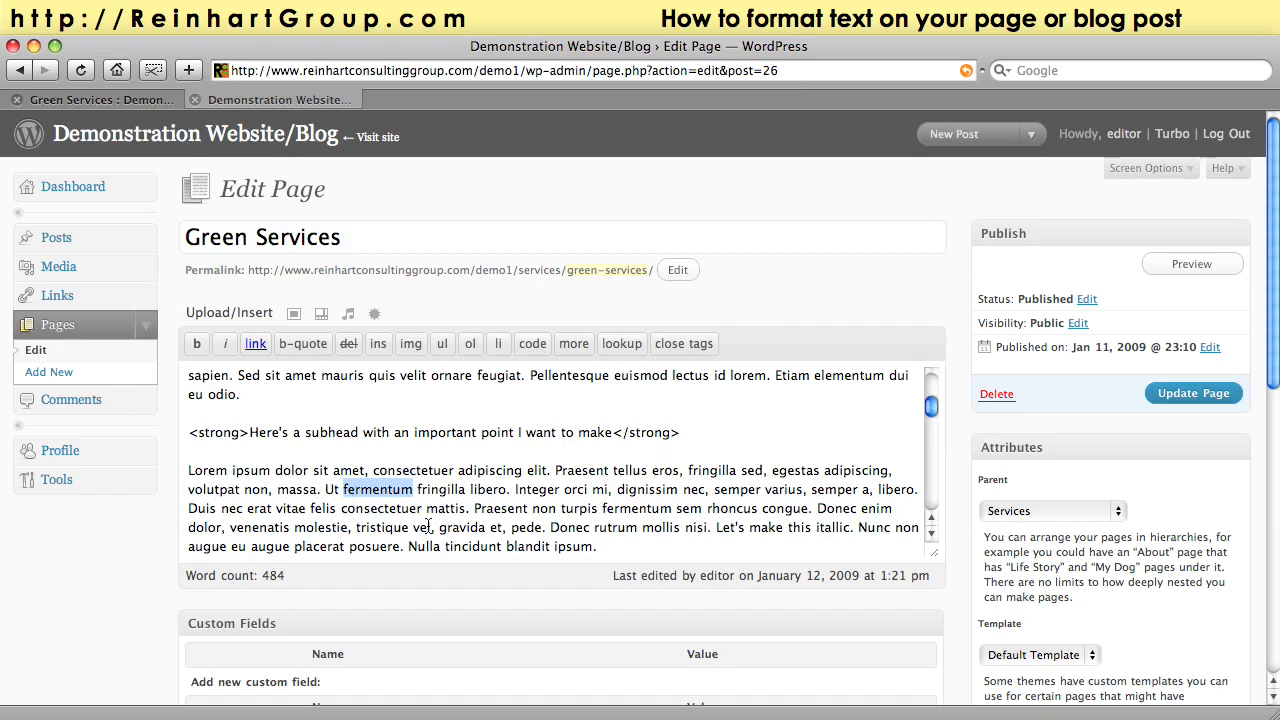
{"action": "left_click_drag", "start_coordinate": [606, 546], "coordinate": [183, 470]}
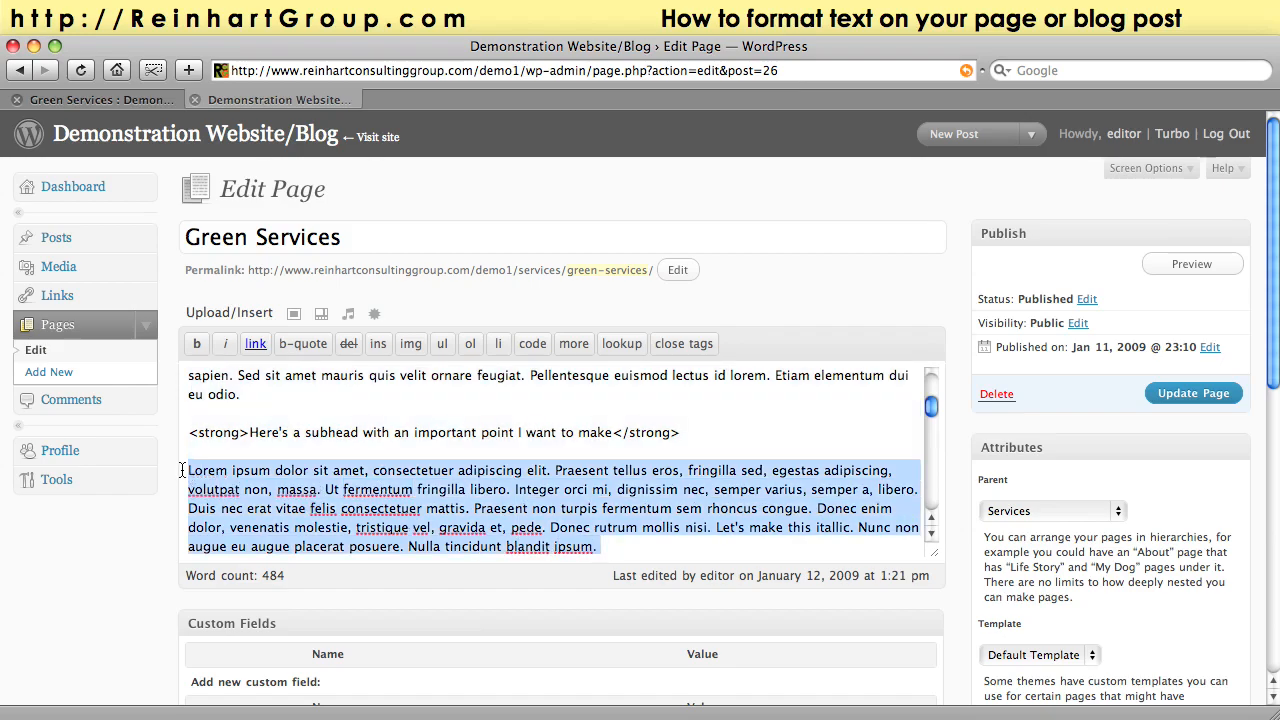
{"action": "scroll", "coordinate": [260, 470], "scroll_direction": "down", "scroll_amount": 1}
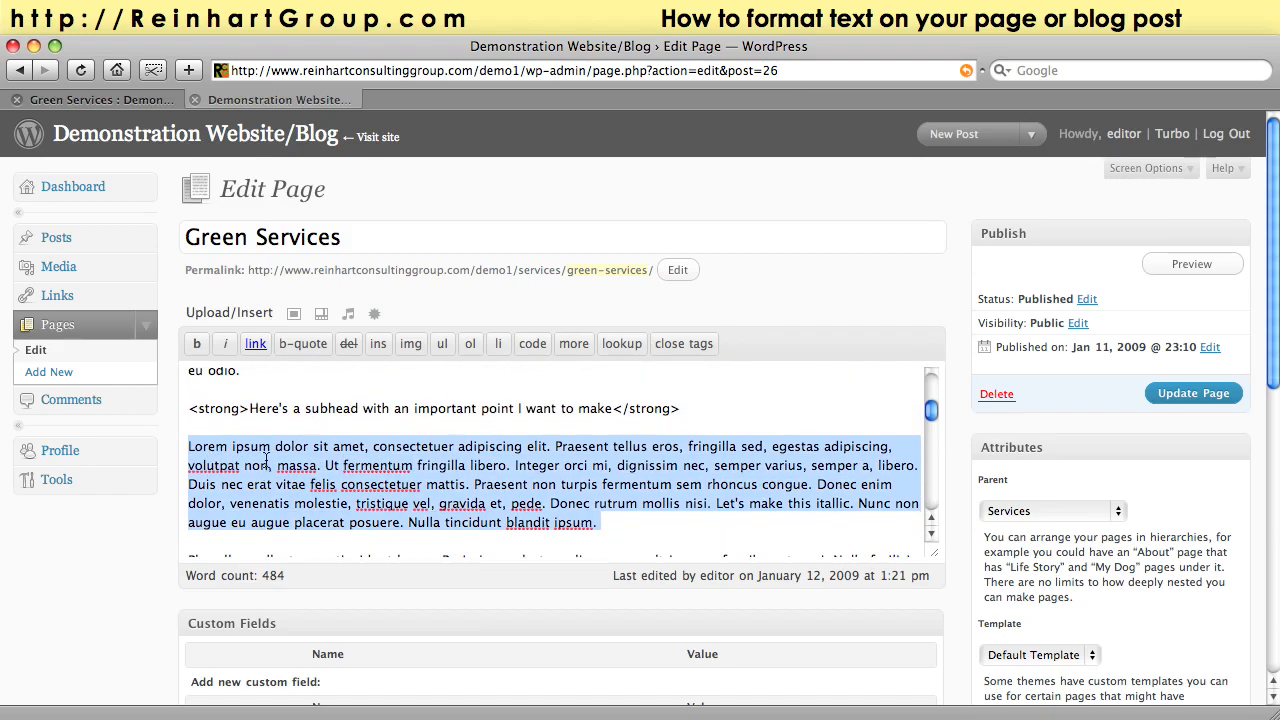
{"action": "left_click", "coordinate": [236, 428]}
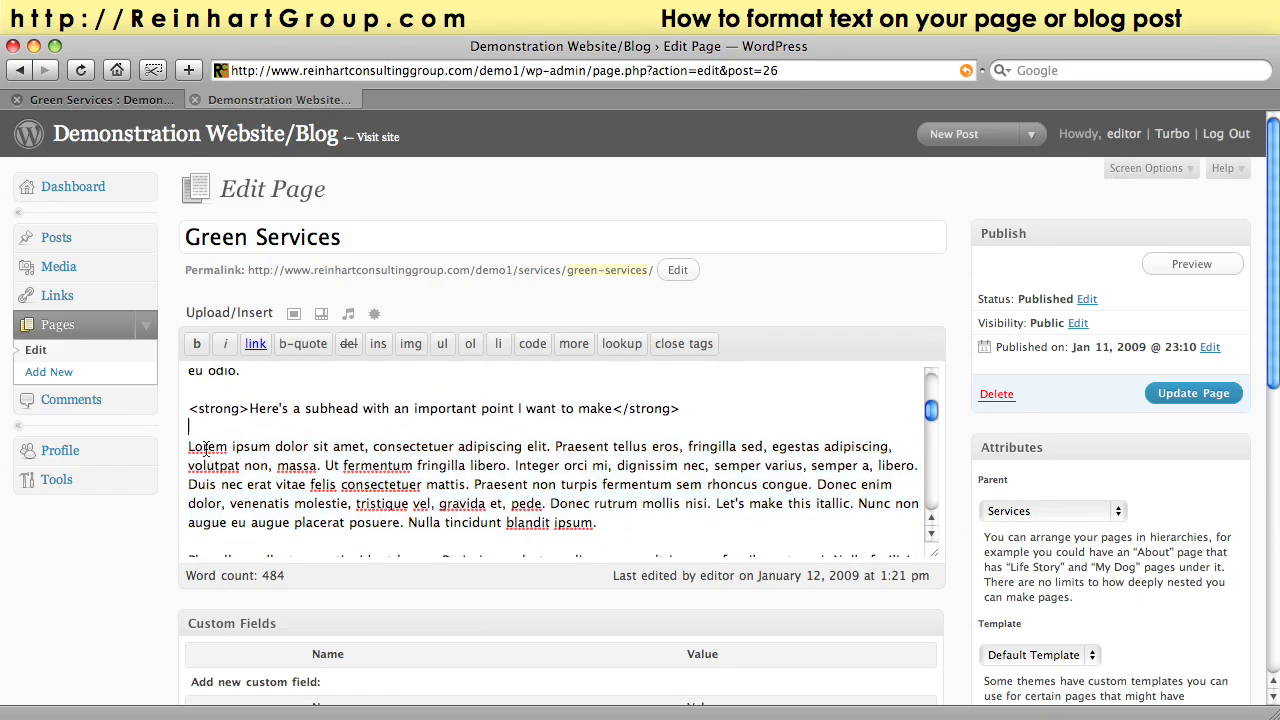
{"action": "scroll", "coordinate": [250, 449], "scroll_direction": "down", "scroll_amount": 5}
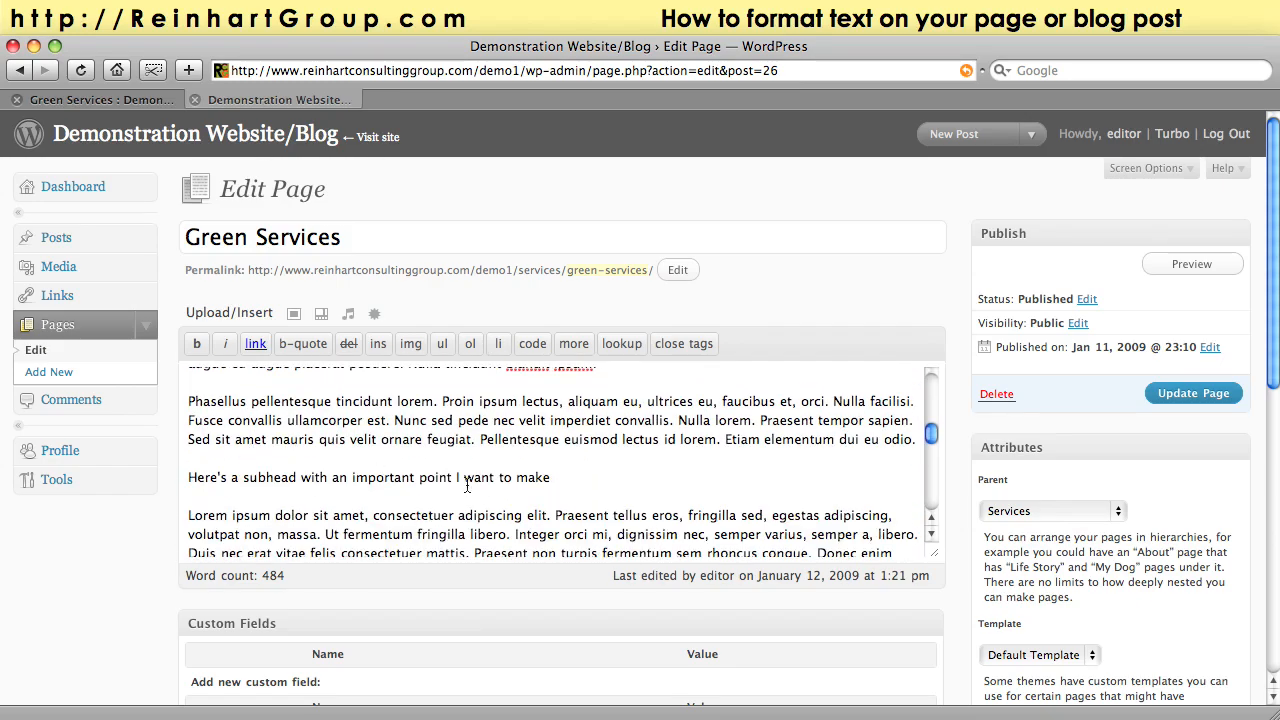
{"action": "left_click_drag", "start_coordinate": [566, 477], "coordinate": [188, 477]}
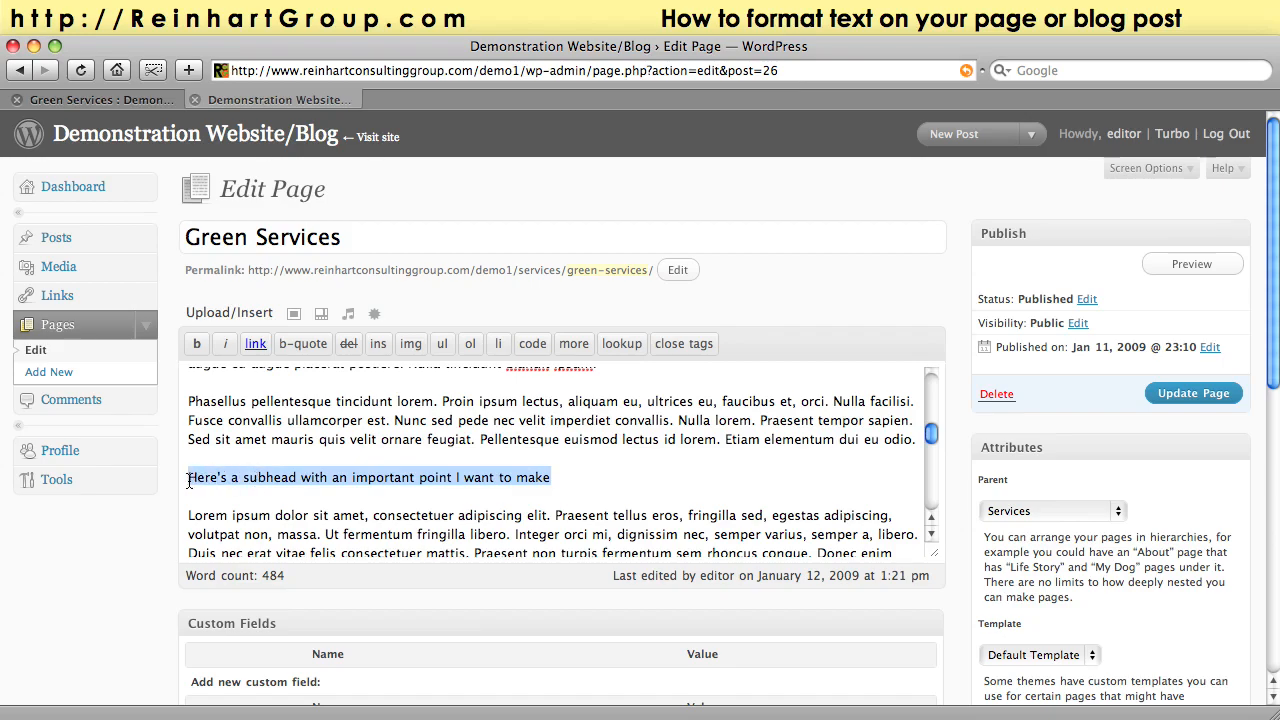
{"action": "left_click", "coordinate": [196, 343]}
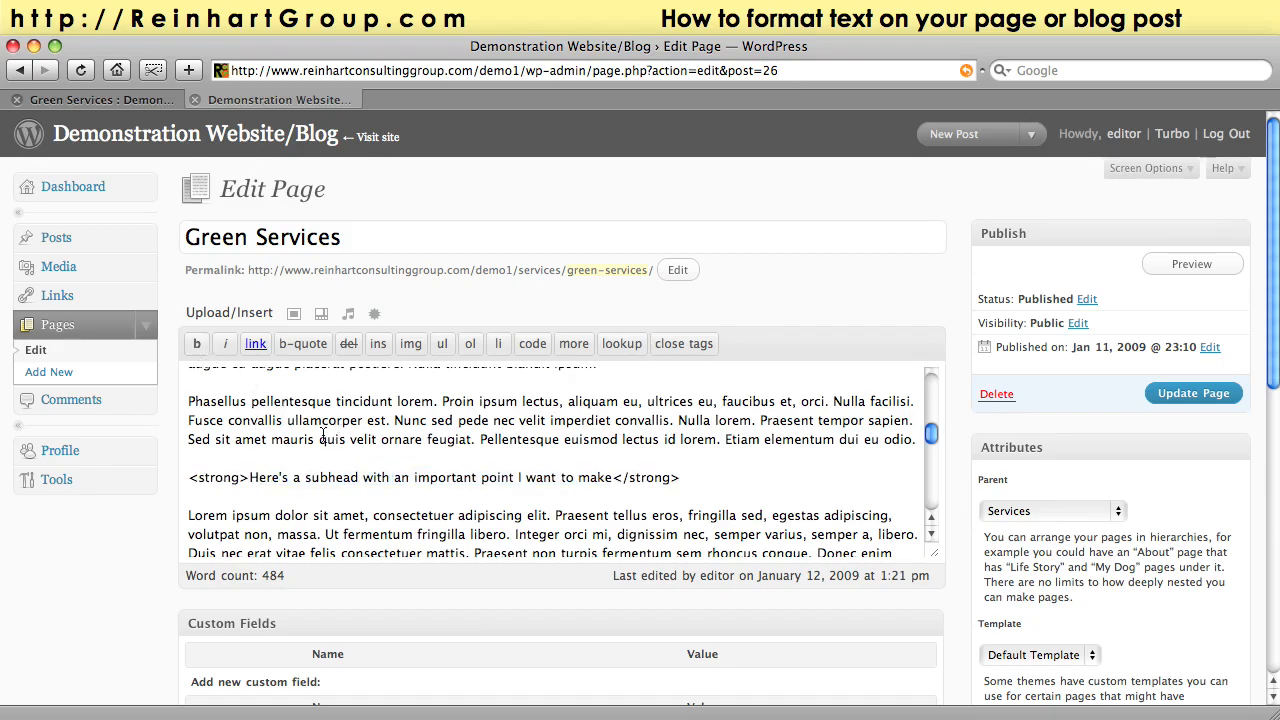
{"action": "left_click_drag", "start_coordinate": [930, 436], "coordinate": [930, 390]}
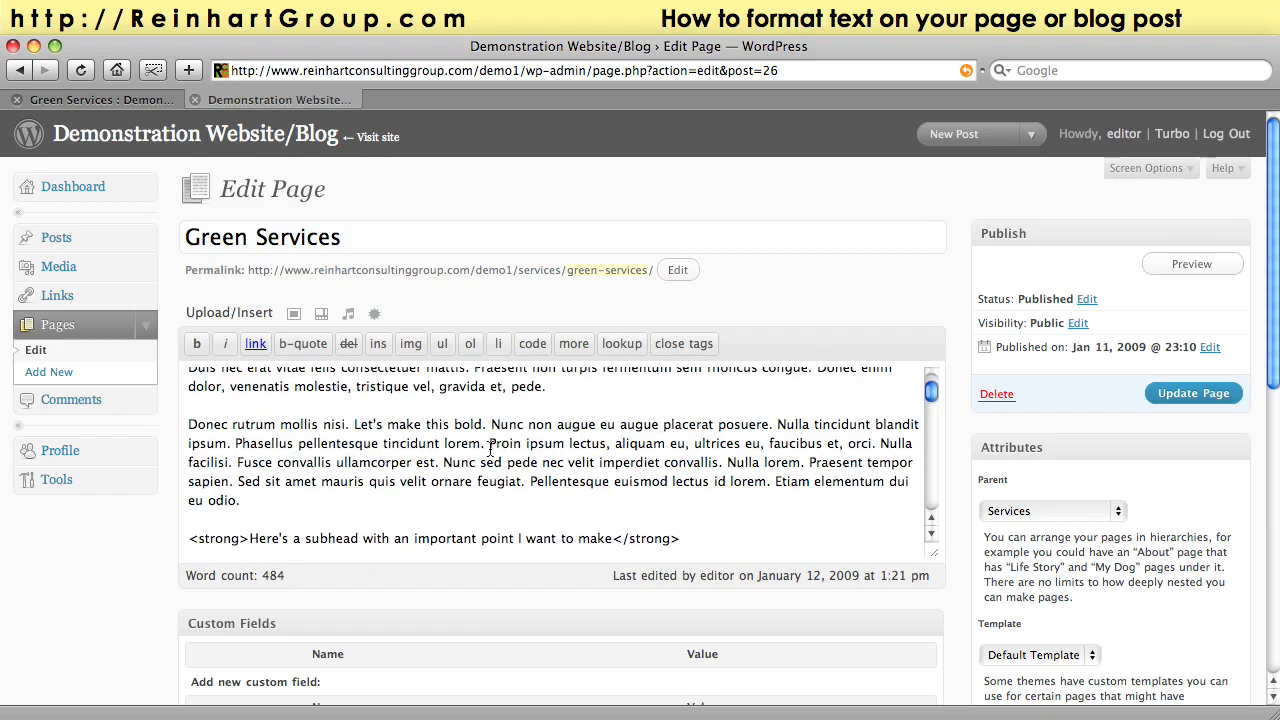
Italicize Phasellus, Praesent and Pellentesque with em tags and update the page.
{"action": "double_click", "coordinate": [251, 445]}
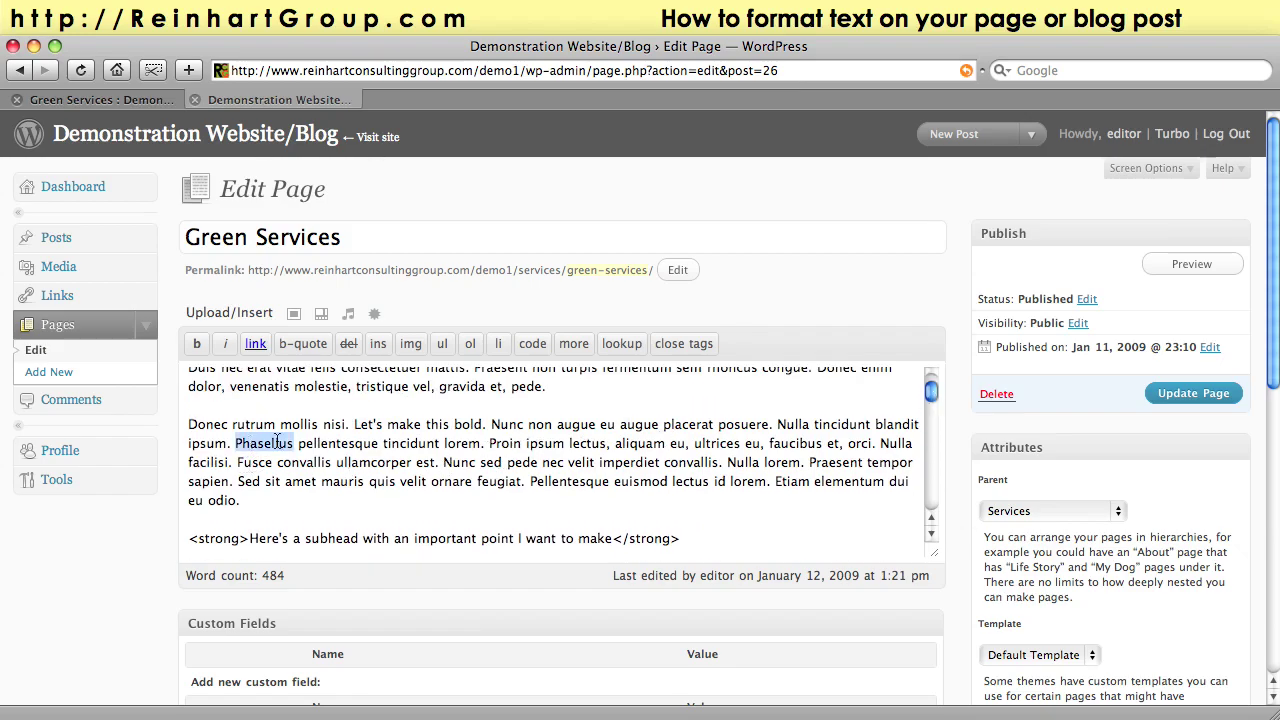
{"action": "left_click", "coordinate": [225, 343]}
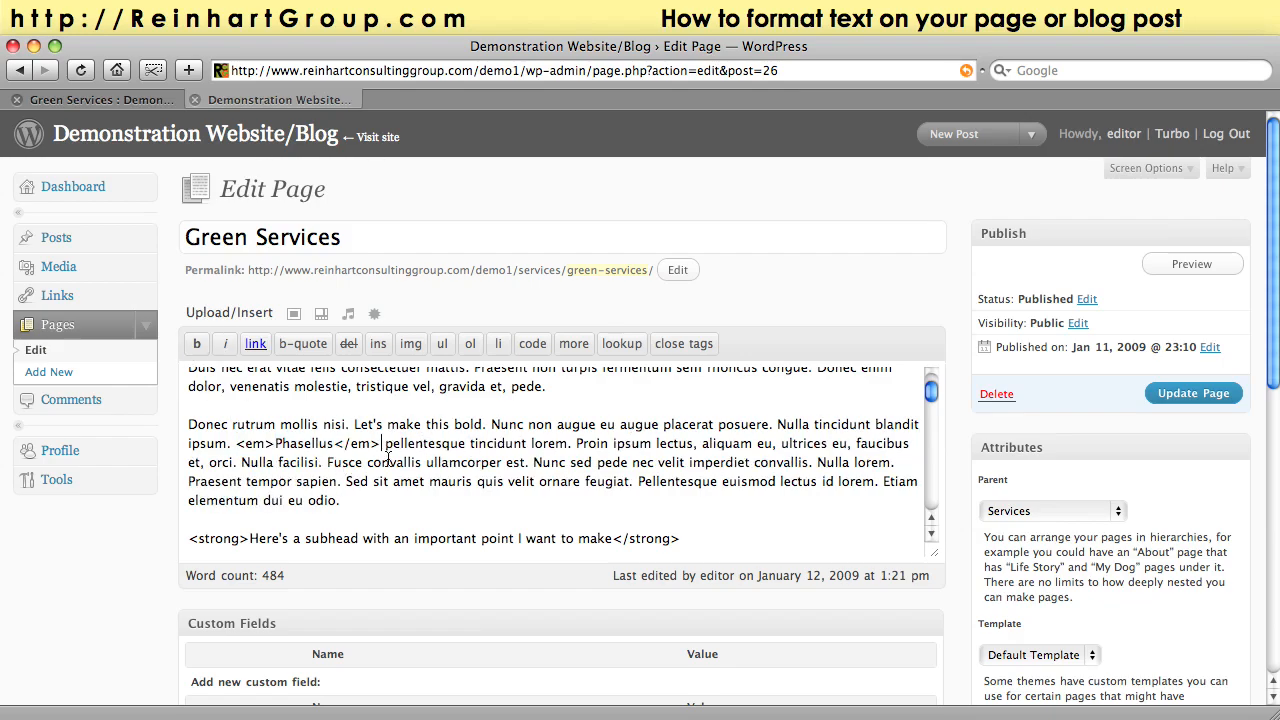
{"action": "scroll", "coordinate": [360, 481], "scroll_direction": "down", "scroll_amount": 3}
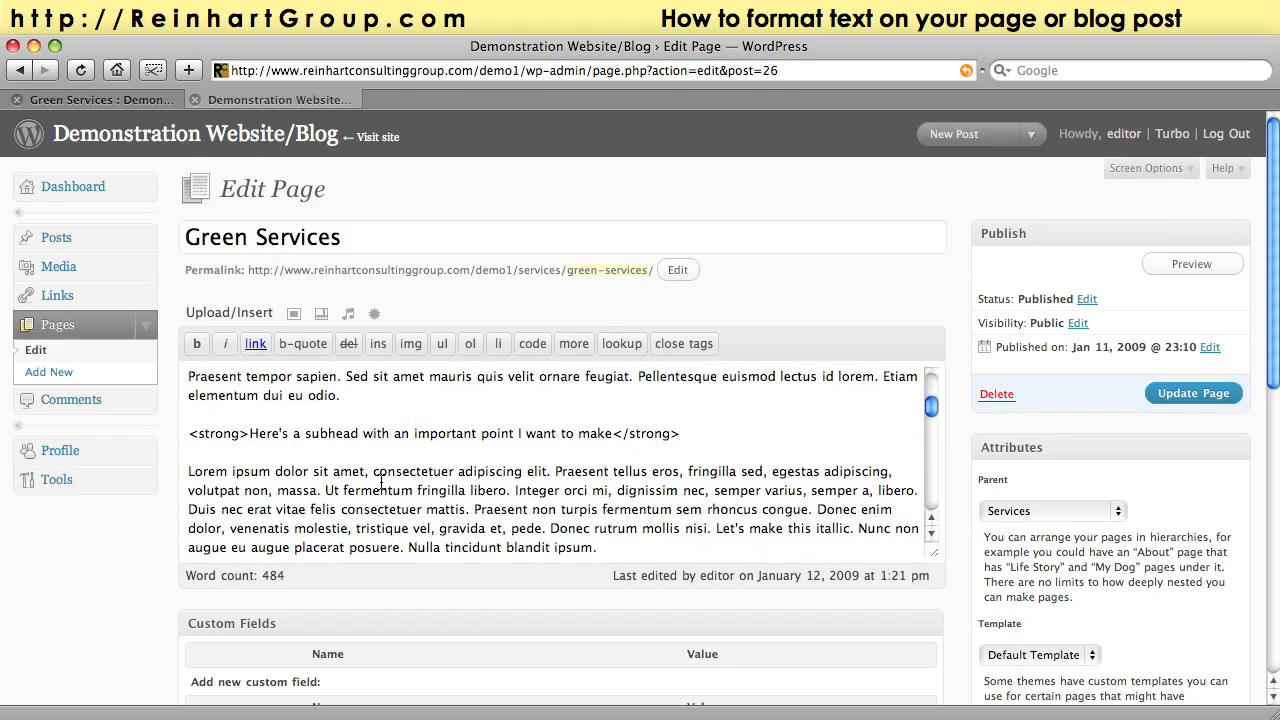
{"action": "scroll", "coordinate": [500, 470], "scroll_direction": "down", "scroll_amount": 2}
{"action": "double_click", "coordinate": [584, 459]}
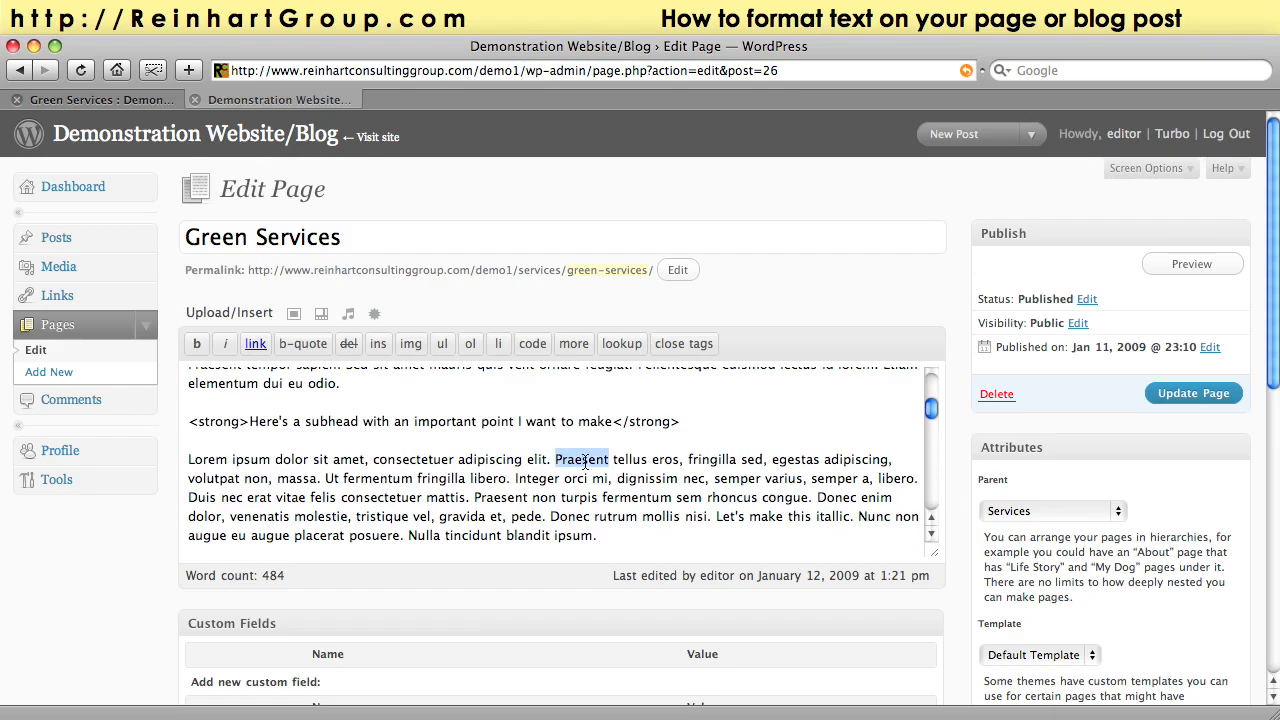
{"action": "left_click", "coordinate": [225, 343]}
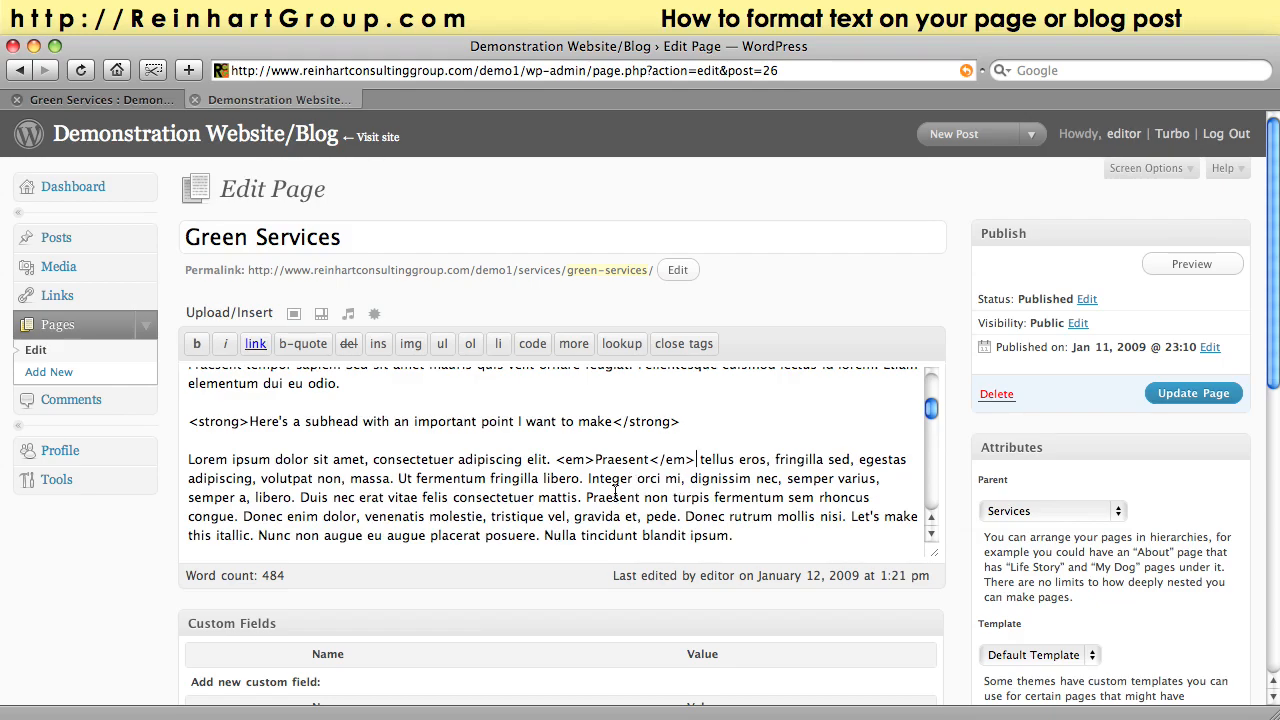
{"action": "scroll", "coordinate": [547, 508], "scroll_direction": "down", "scroll_amount": 3}
{"action": "scroll", "coordinate": [543, 508], "scroll_direction": "down", "scroll_amount": 1}
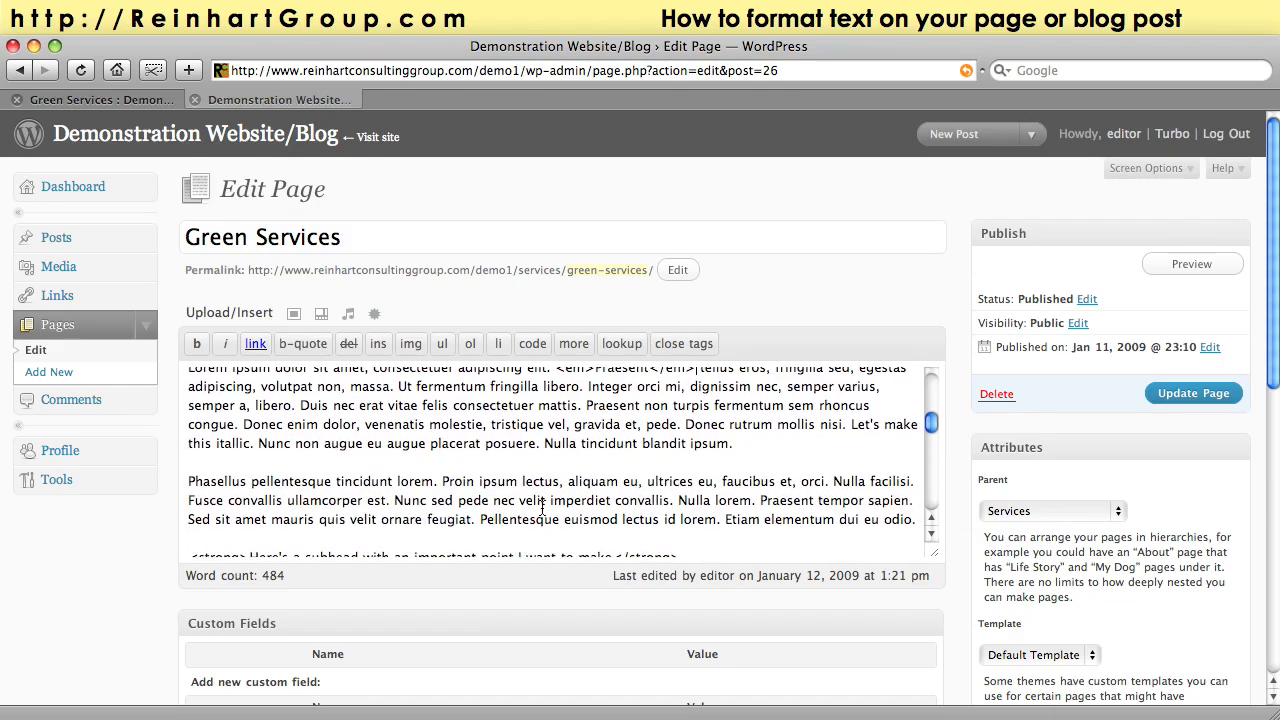
{"action": "double_click", "coordinate": [531, 517]}
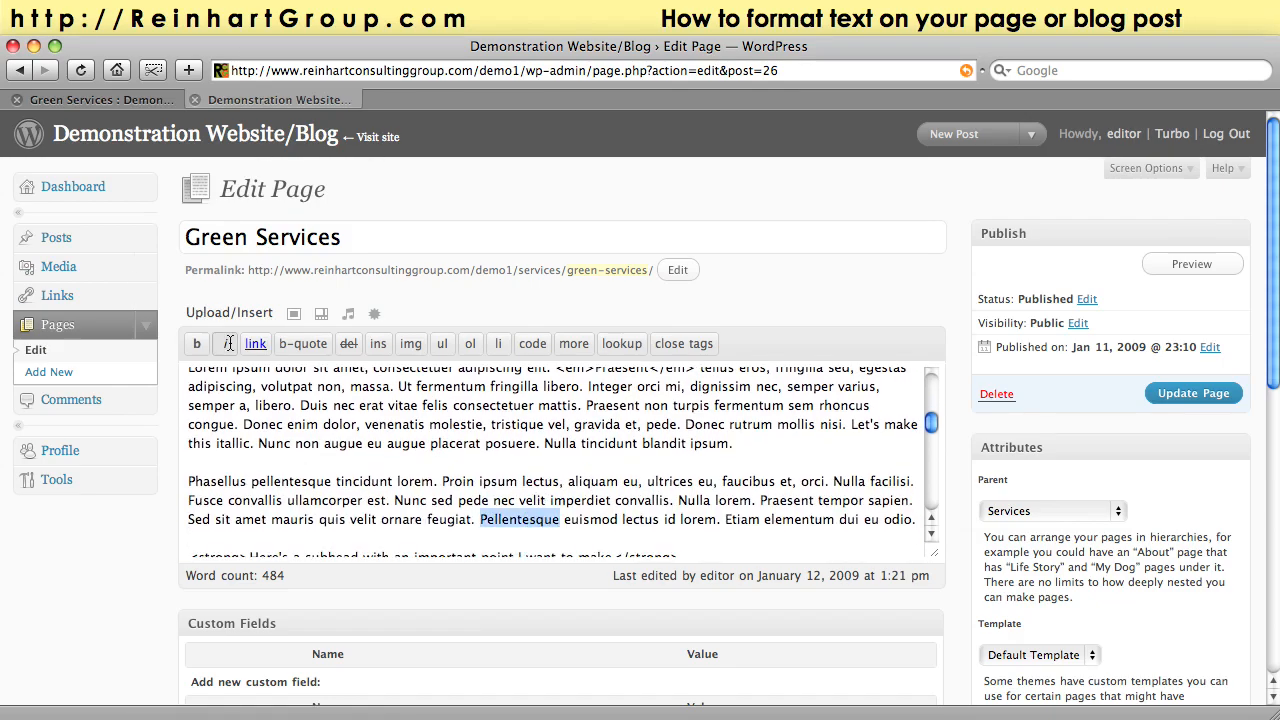
{"action": "left_click", "coordinate": [225, 343]}
{"action": "left_click", "coordinate": [1193, 393]}
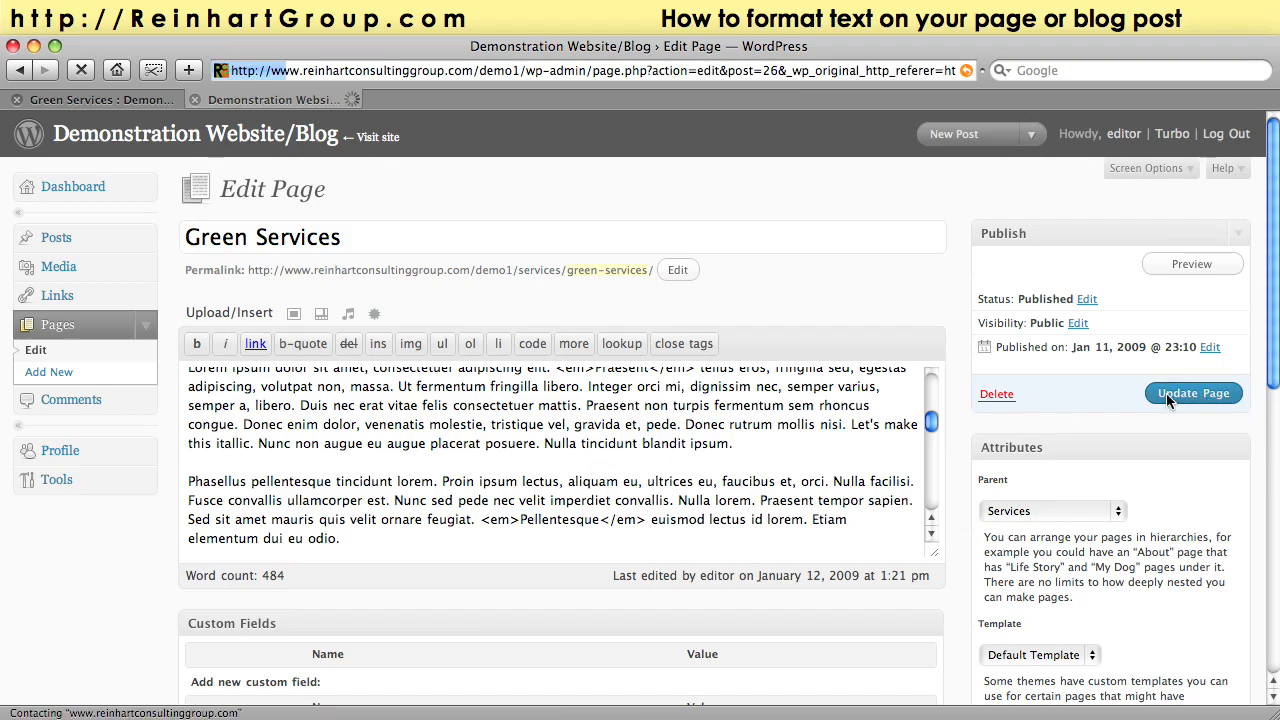
Reload the live Green Services page and confirm the italic words and bold subheads.
{"action": "left_click", "coordinate": [100, 99]}
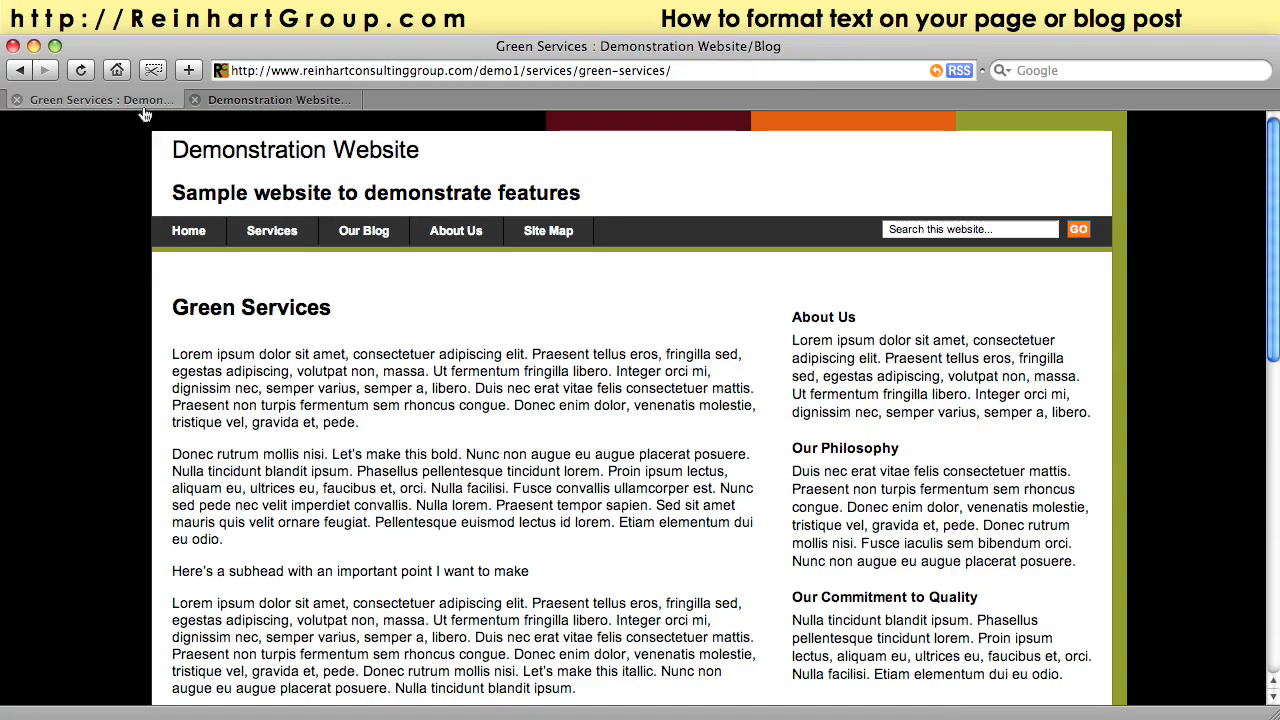
{"action": "mouse_move", "coordinate": [272, 230]}
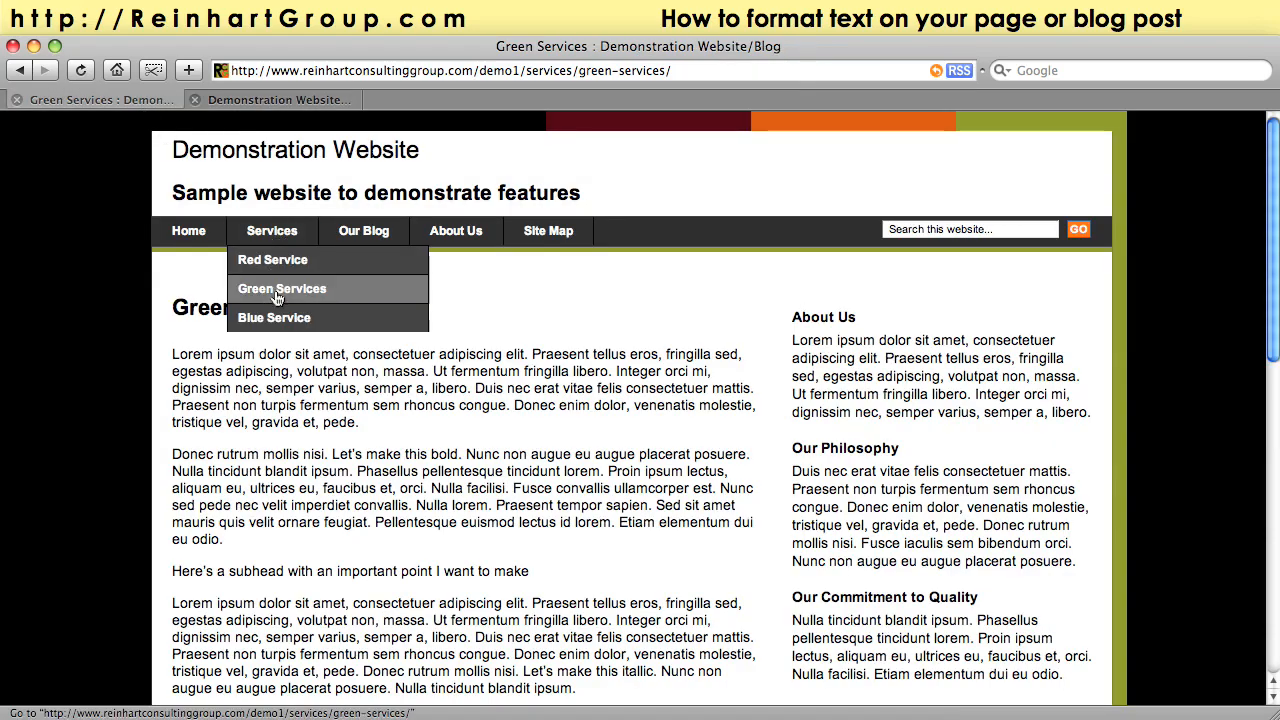
{"action": "left_click", "coordinate": [277, 291]}
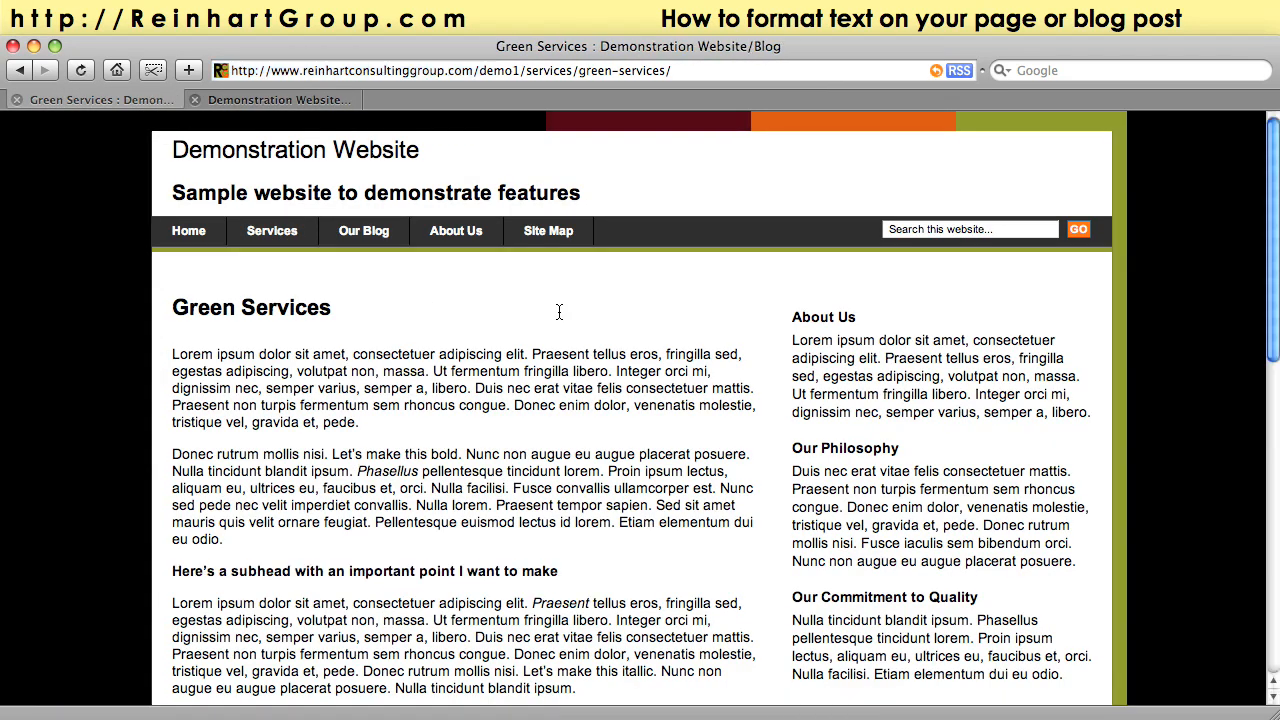
{"action": "scroll", "coordinate": [503, 352], "scroll_direction": "down", "scroll_amount": 3}
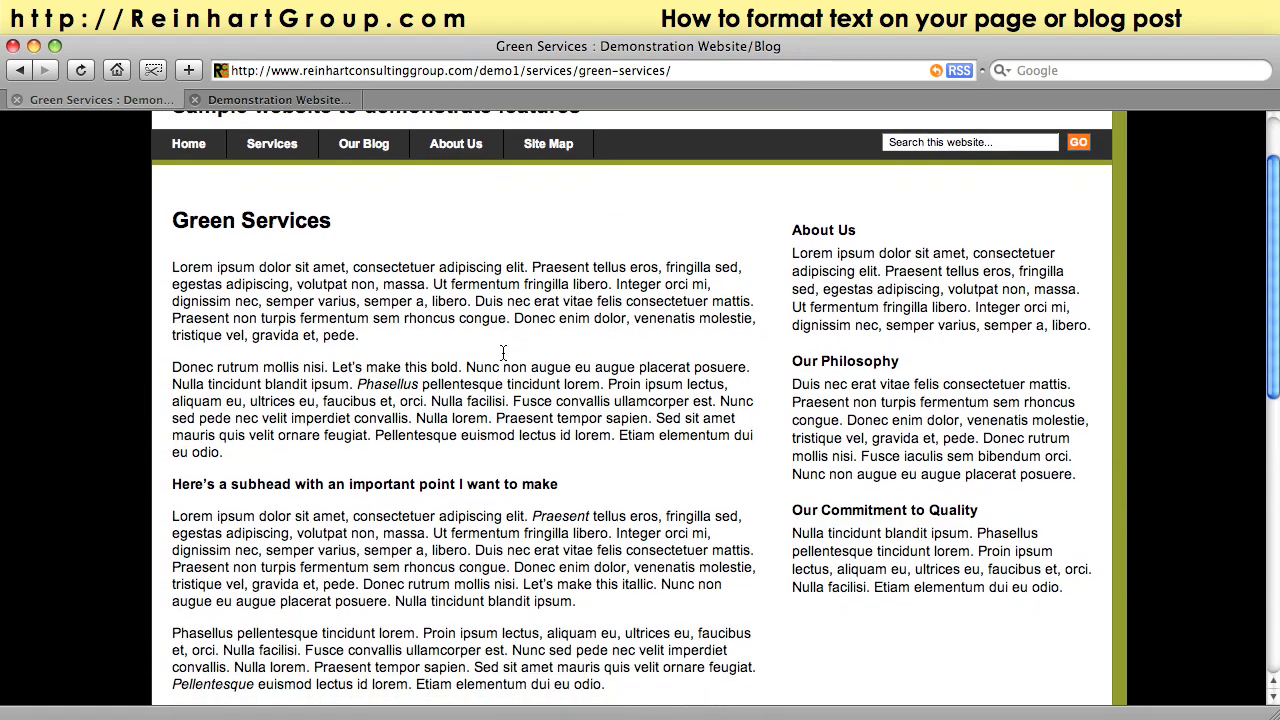
{"action": "scroll", "coordinate": [503, 352], "scroll_direction": "down", "scroll_amount": 1}
{"action": "double_click", "coordinate": [365, 362]}
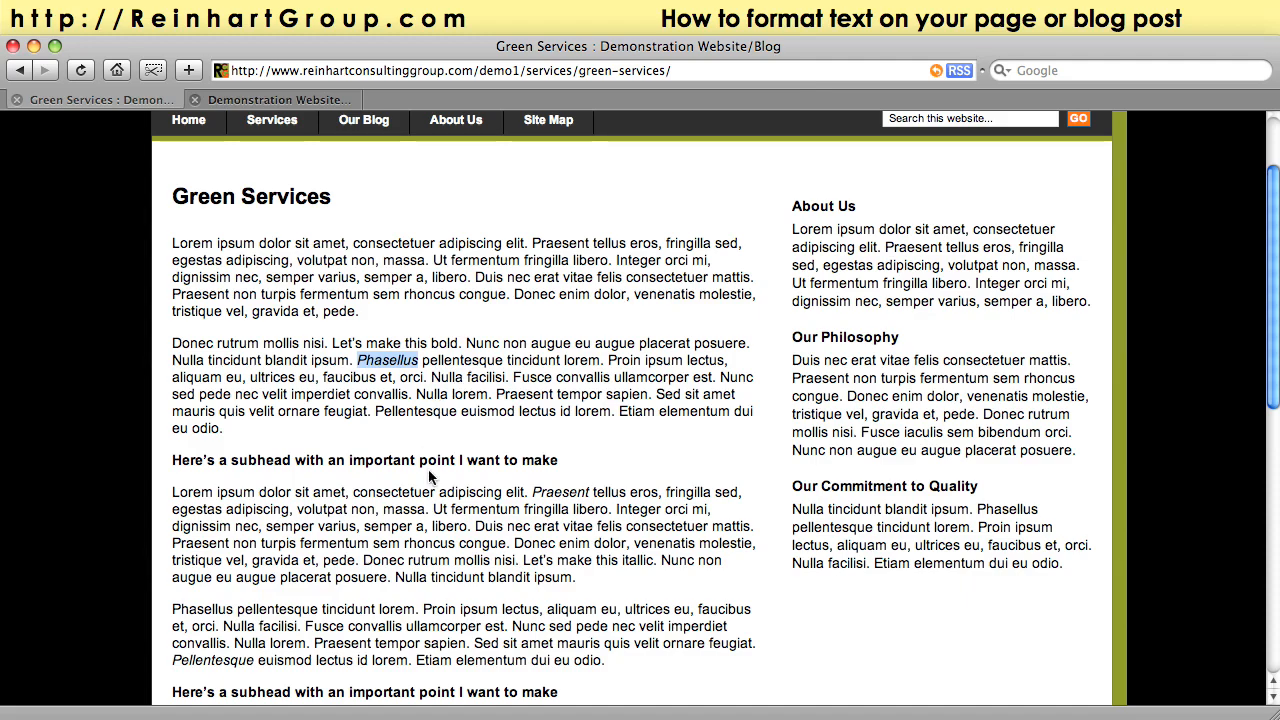
{"action": "double_click", "coordinate": [267, 460]}
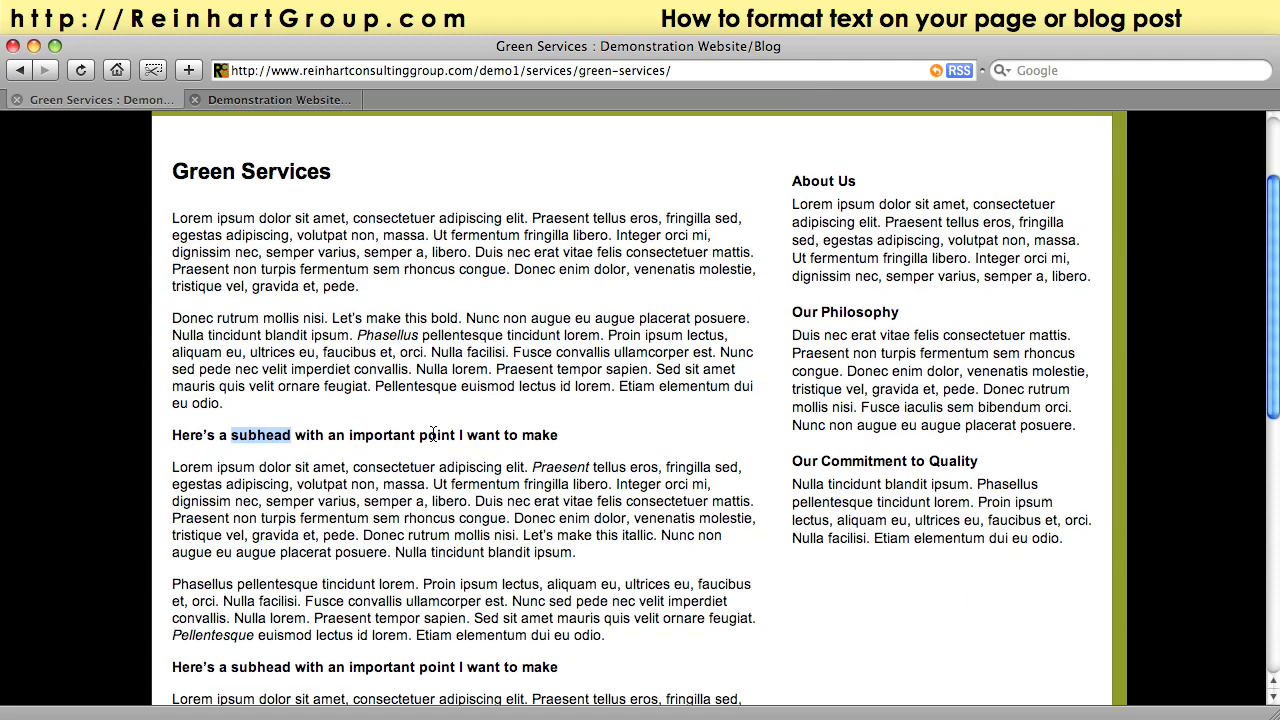
{"action": "scroll", "coordinate": [410, 450], "scroll_direction": "down", "scroll_amount": 3}
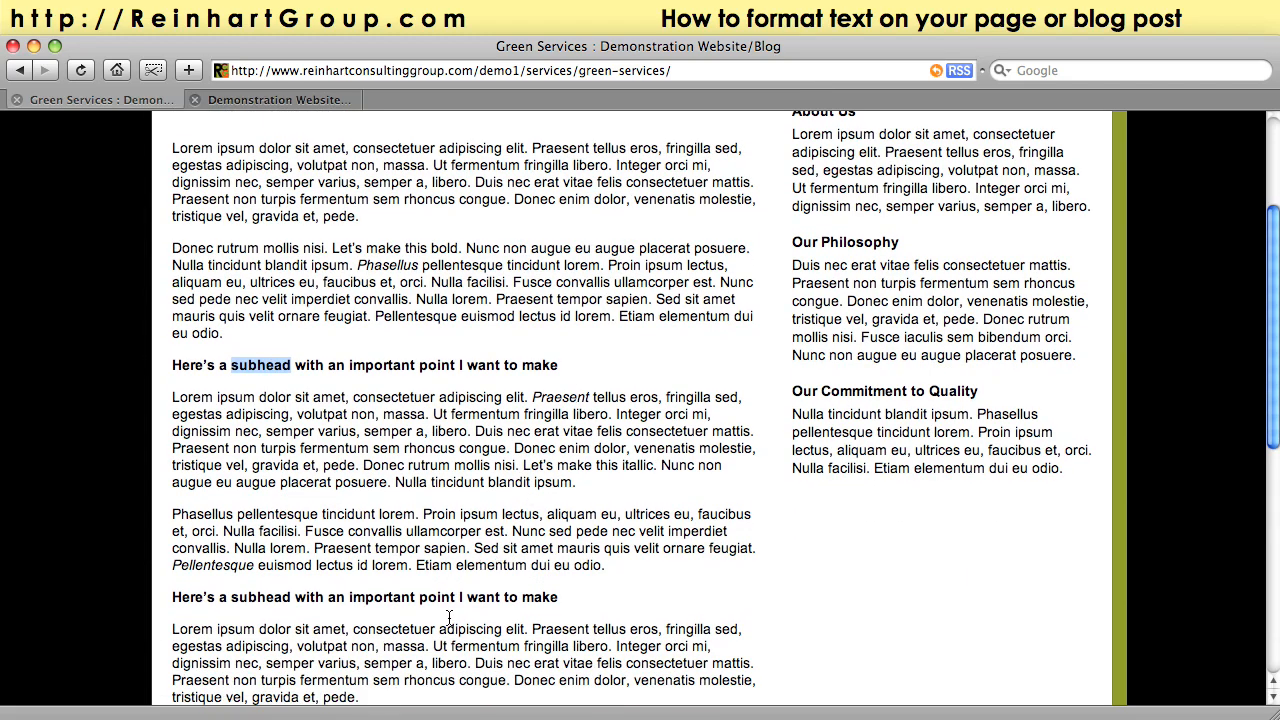
{"action": "scroll", "coordinate": [449, 618], "scroll_direction": "down", "scroll_amount": 3}
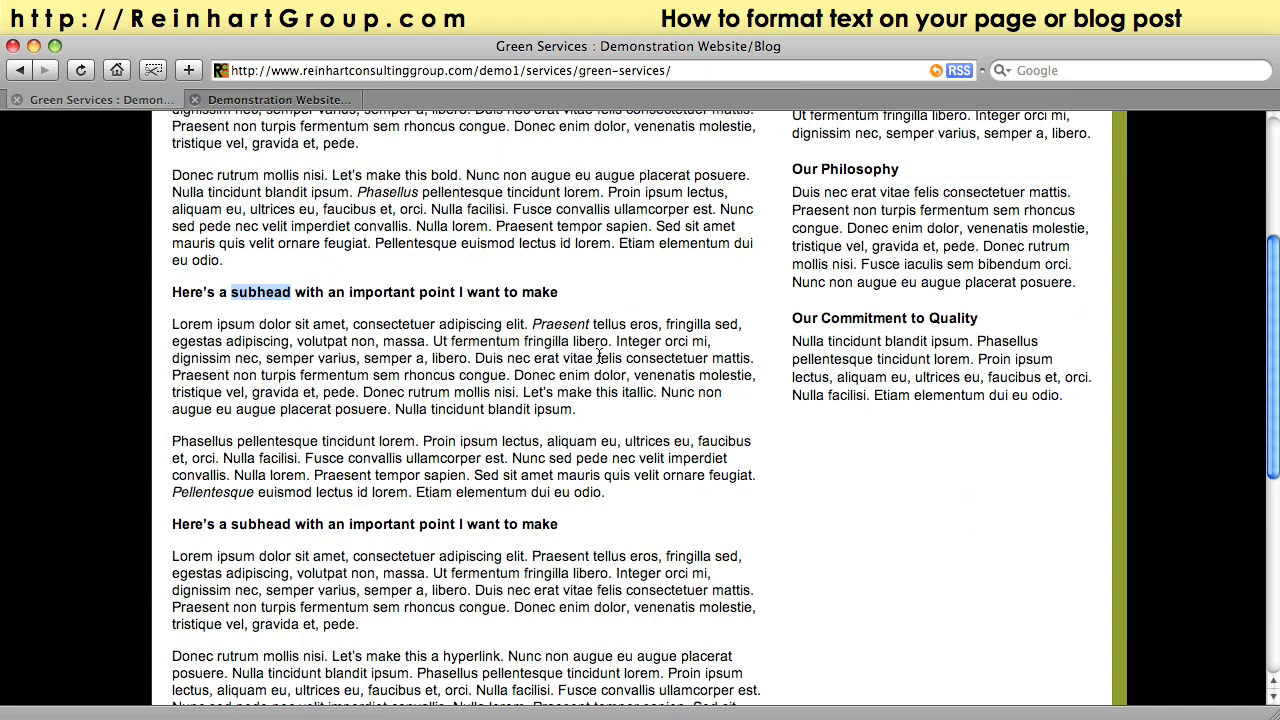
{"action": "left_click", "coordinate": [1274, 198]}
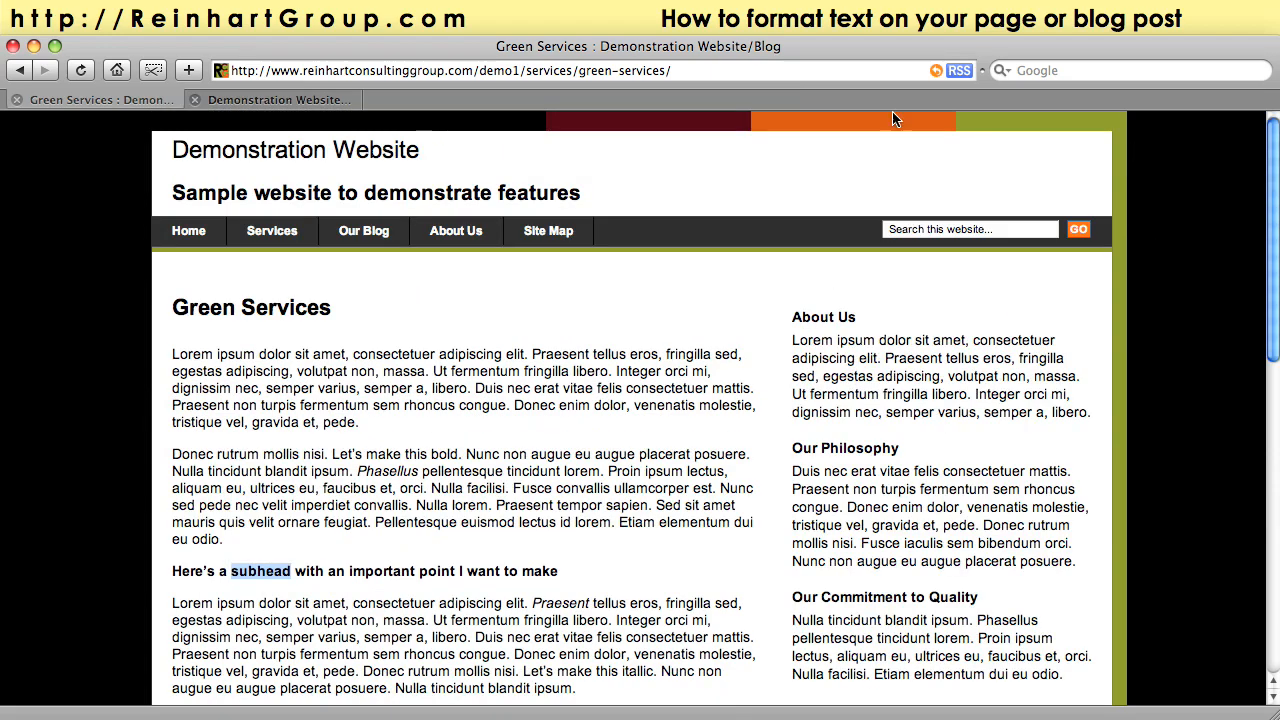
Wrap the Donec rutrum paragraph in blockquote tags and remove the blank lines around it.
{"action": "left_click", "coordinate": [282, 99]}
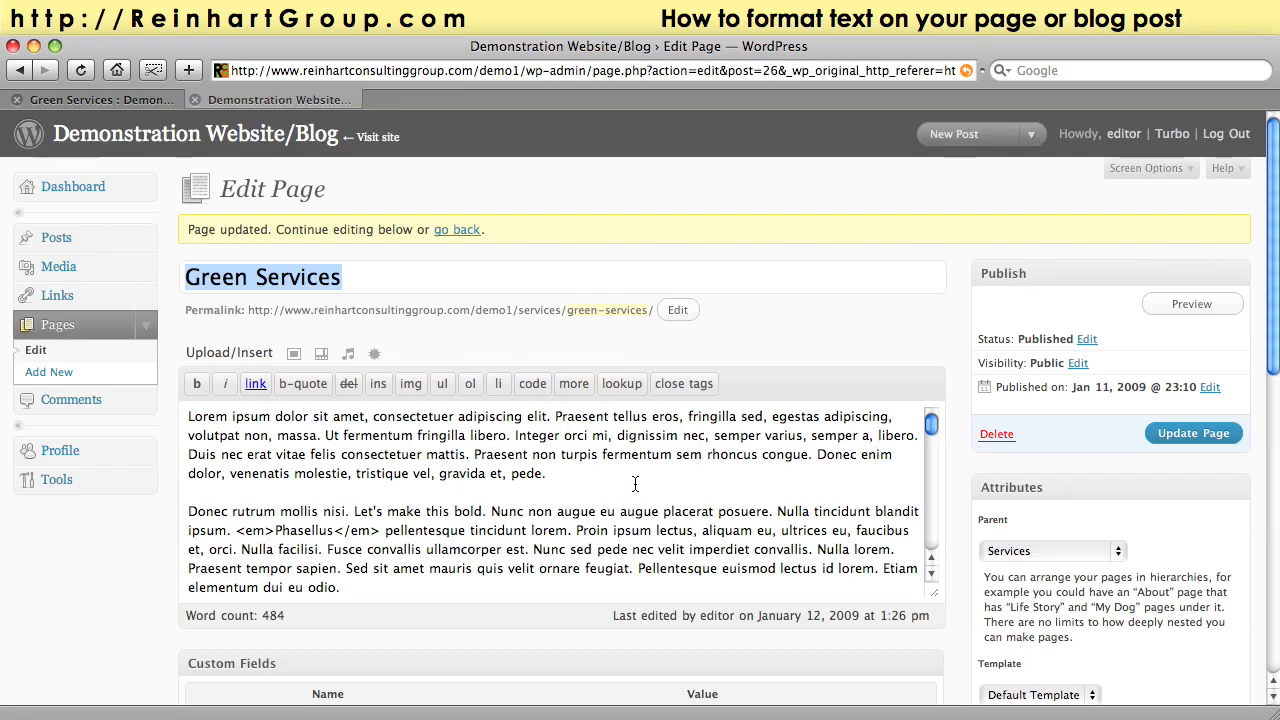
{"action": "scroll", "coordinate": [634, 484], "scroll_direction": "down", "scroll_amount": 3}
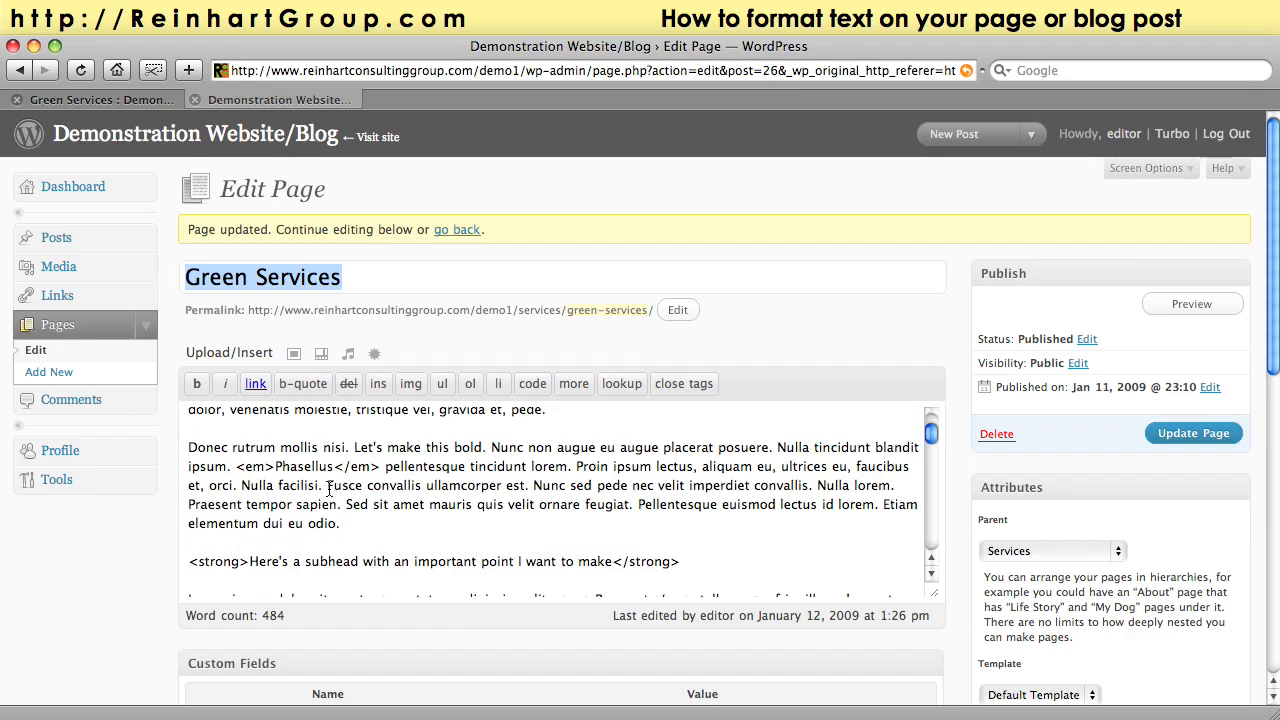
{"action": "left_click", "coordinate": [327, 487]}
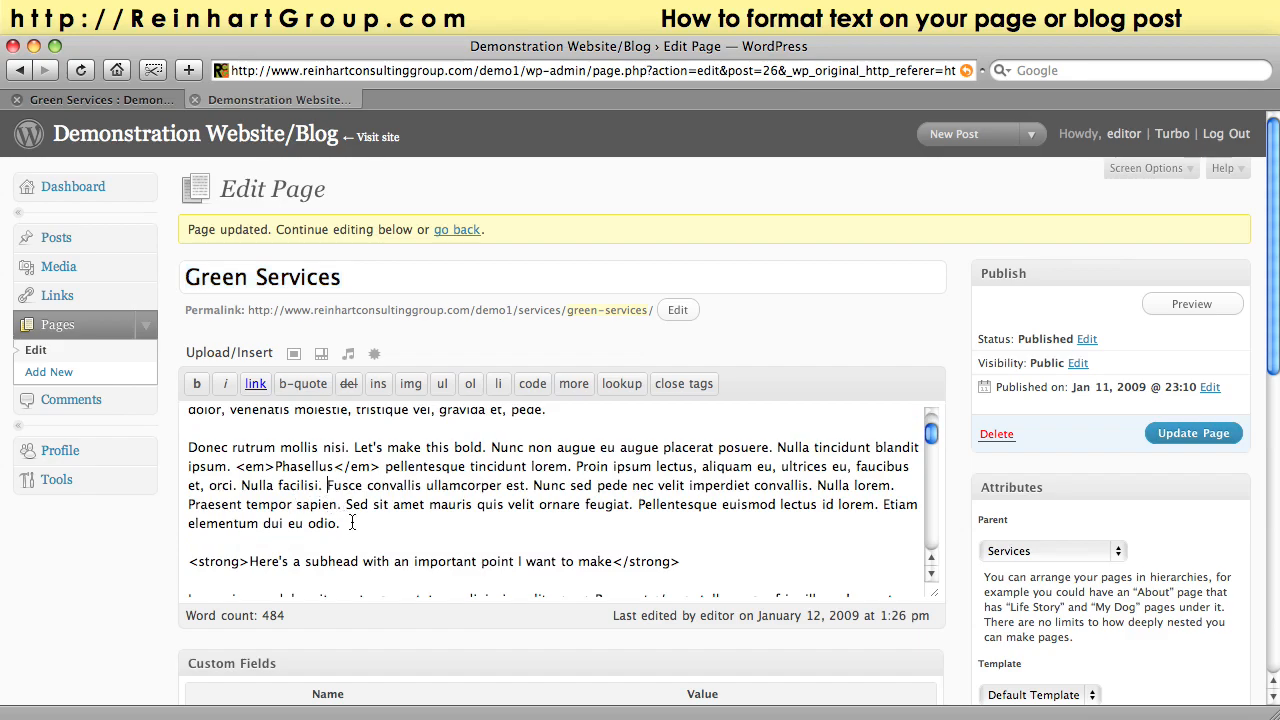
{"action": "left_click_drag", "start_coordinate": [352, 525], "coordinate": [188, 450]}
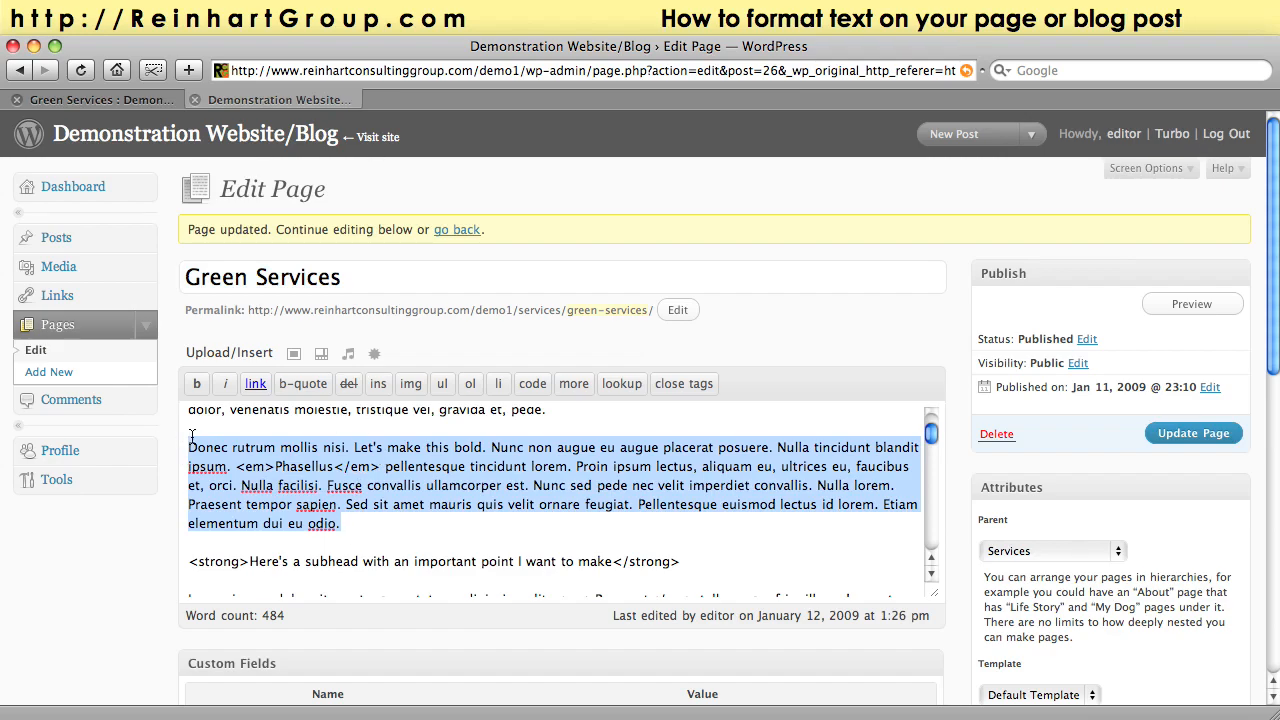
{"action": "left_click", "coordinate": [305, 386]}
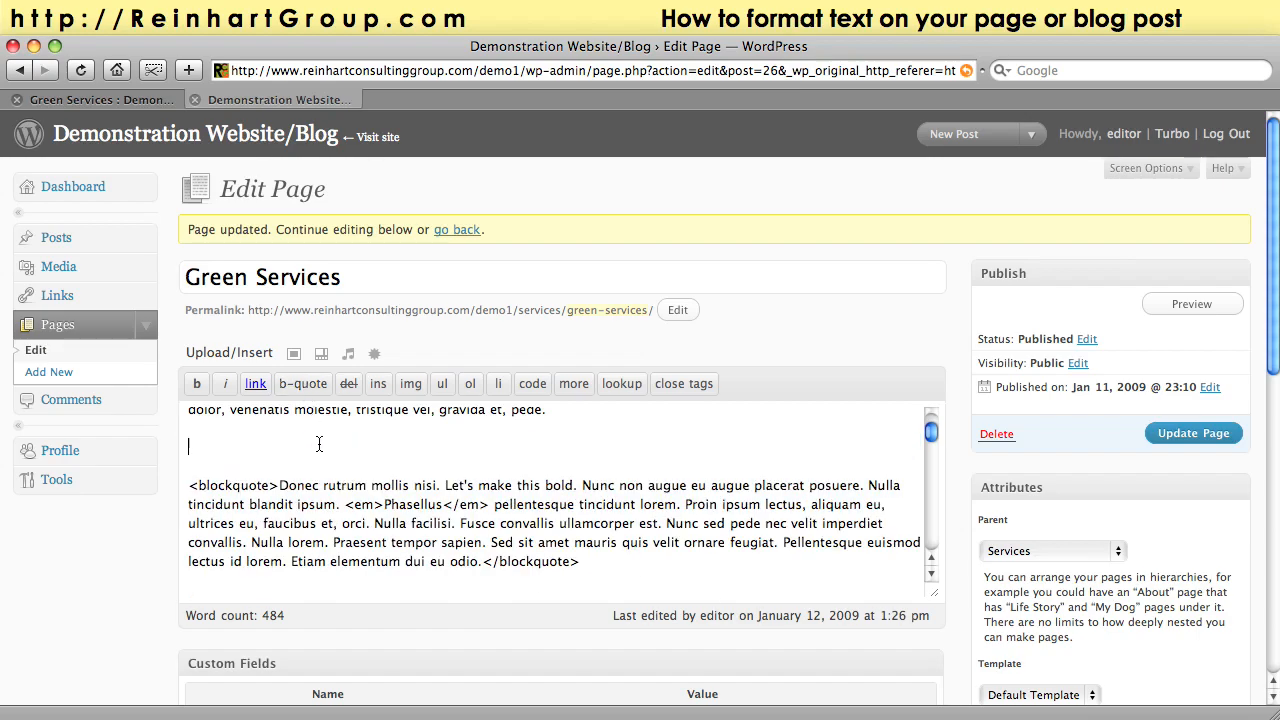
{"action": "key", "text": "Delete"}
{"action": "key", "text": "Delete"}
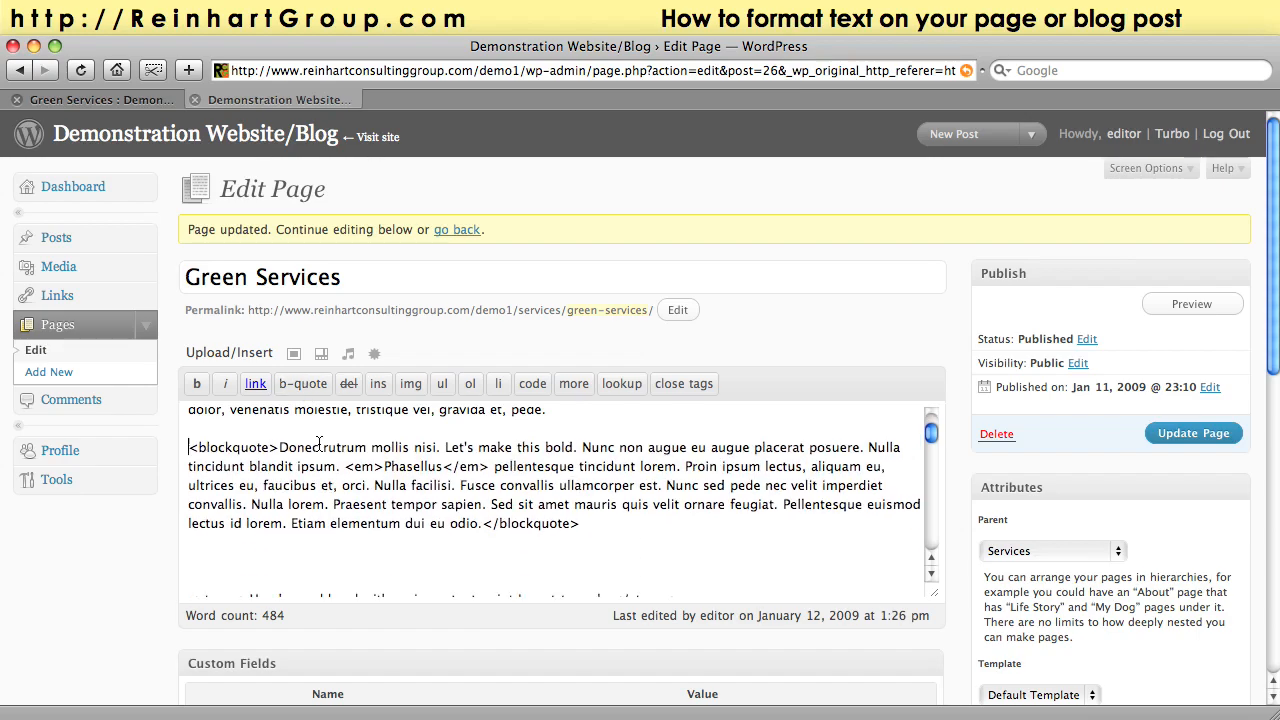
{"action": "key", "text": "Down"}
{"action": "key", "text": "Down"}
{"action": "key", "text": "Down"}
{"action": "key", "text": "Delete"}
{"action": "key", "text": "Delete"}
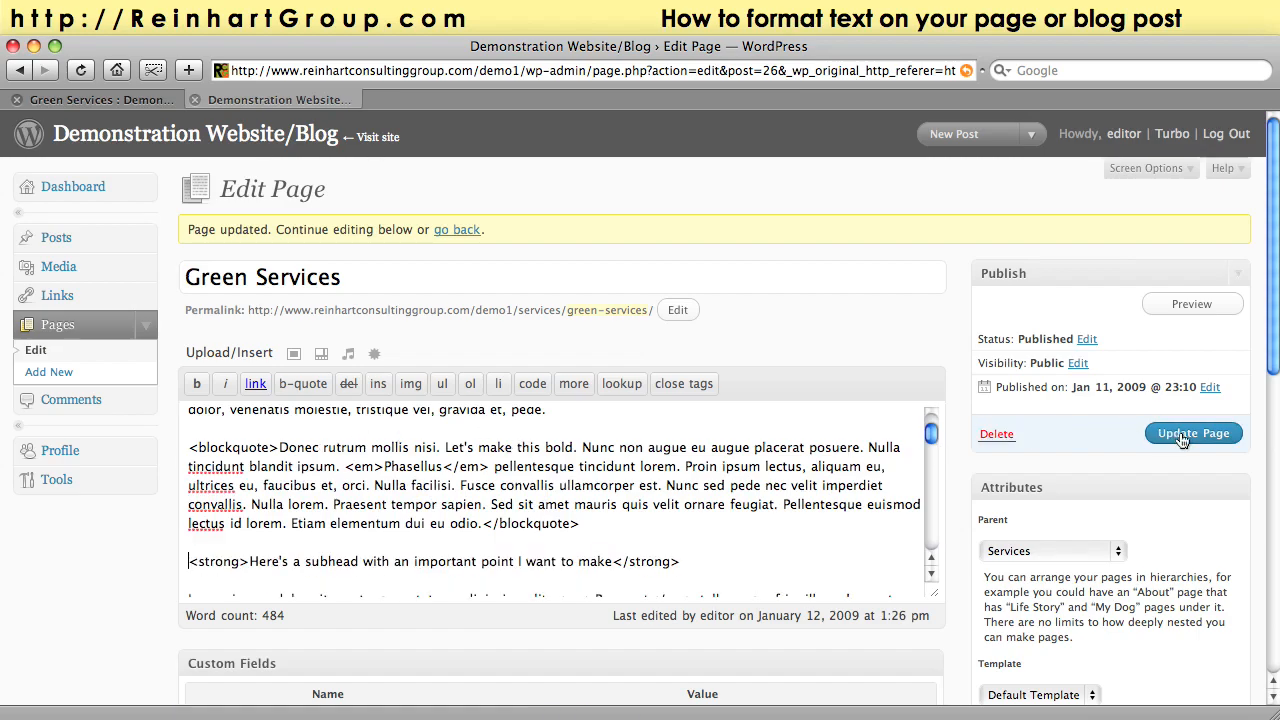
Update the page and check the quoted paragraph in its shaded box on the live page.
{"action": "left_click", "coordinate": [1193, 433]}
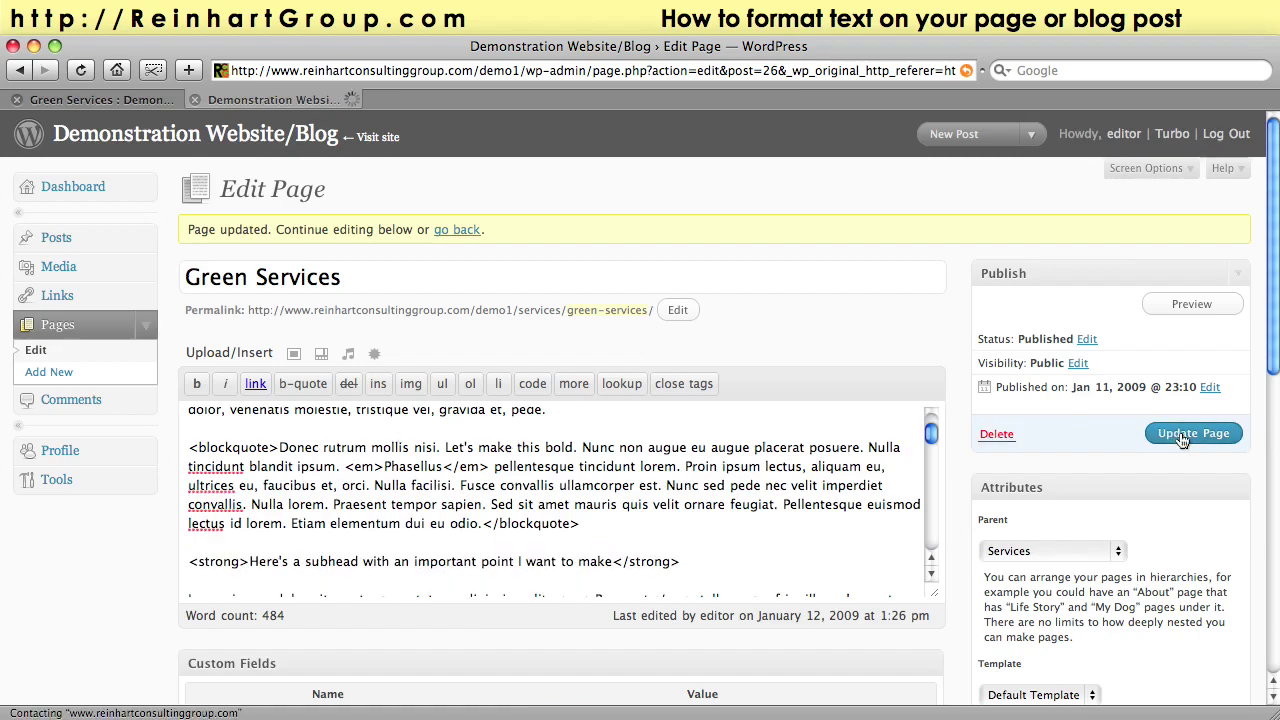
{"action": "left_click", "coordinate": [100, 99]}
{"action": "left_click", "coordinate": [80, 70]}
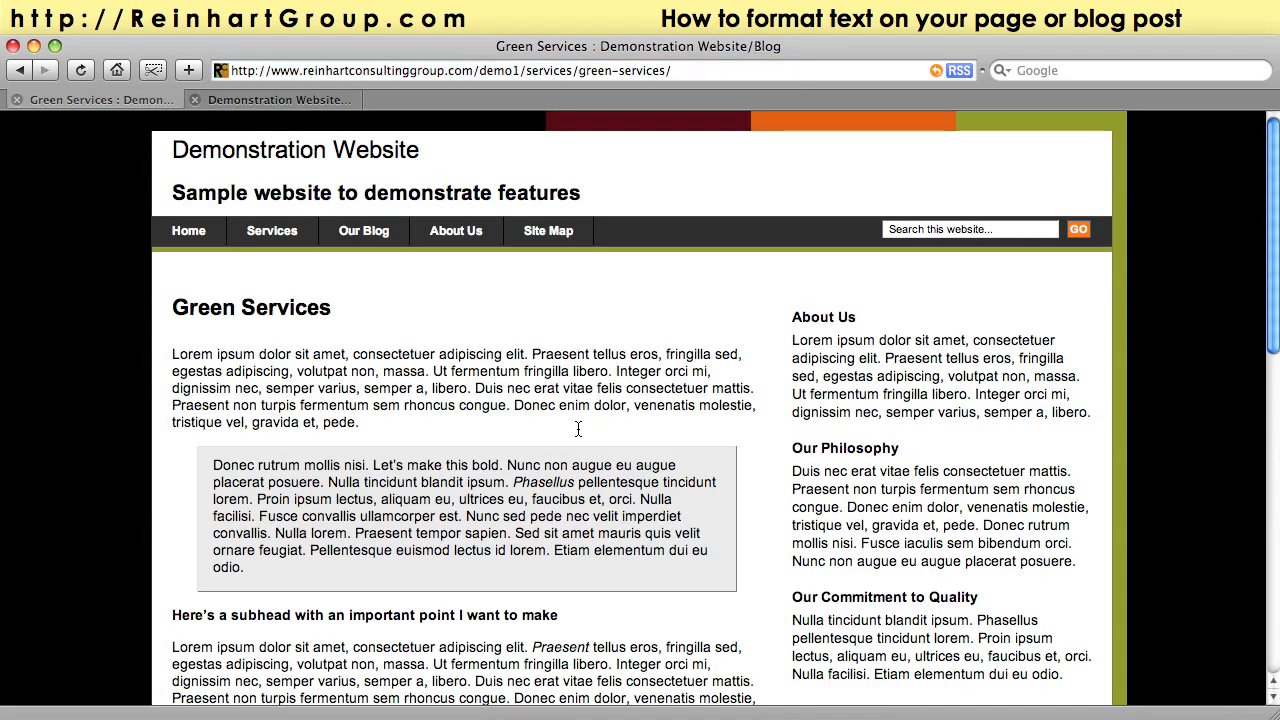
{"action": "left_click_drag", "start_coordinate": [250, 570], "coordinate": [212, 466]}
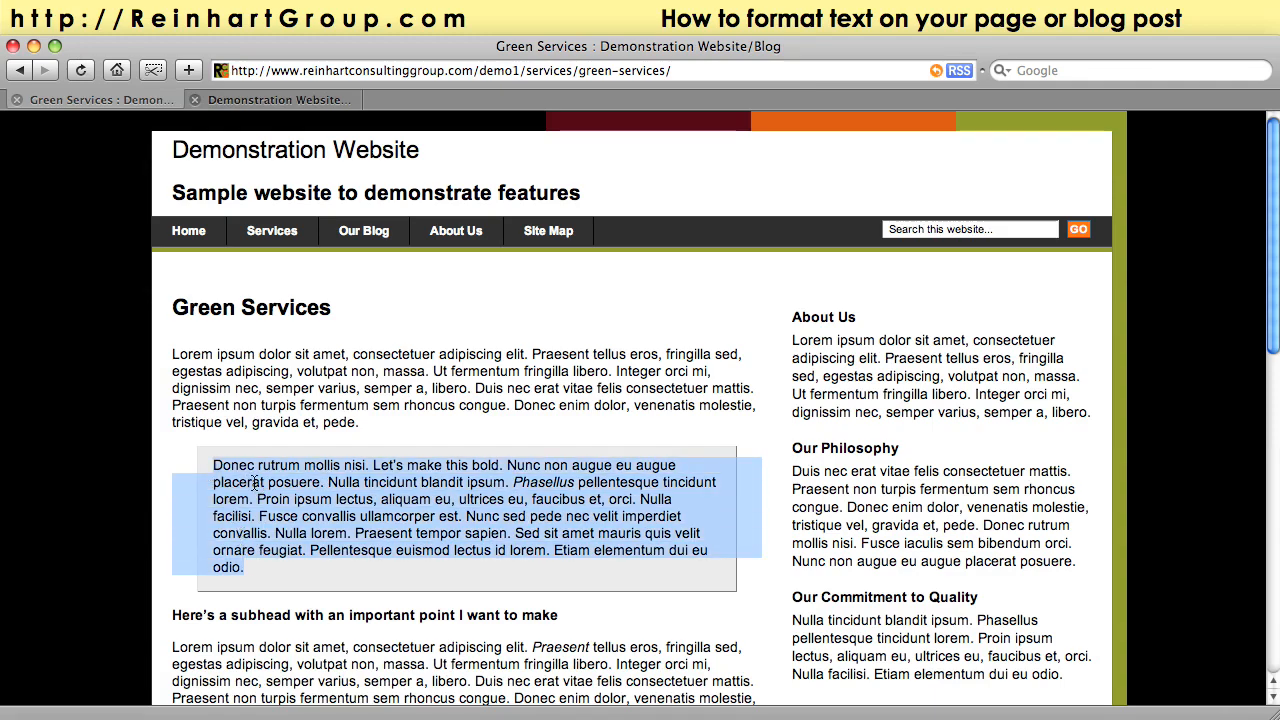
{"action": "scroll", "coordinate": [305, 398], "scroll_direction": "down", "scroll_amount": 3}
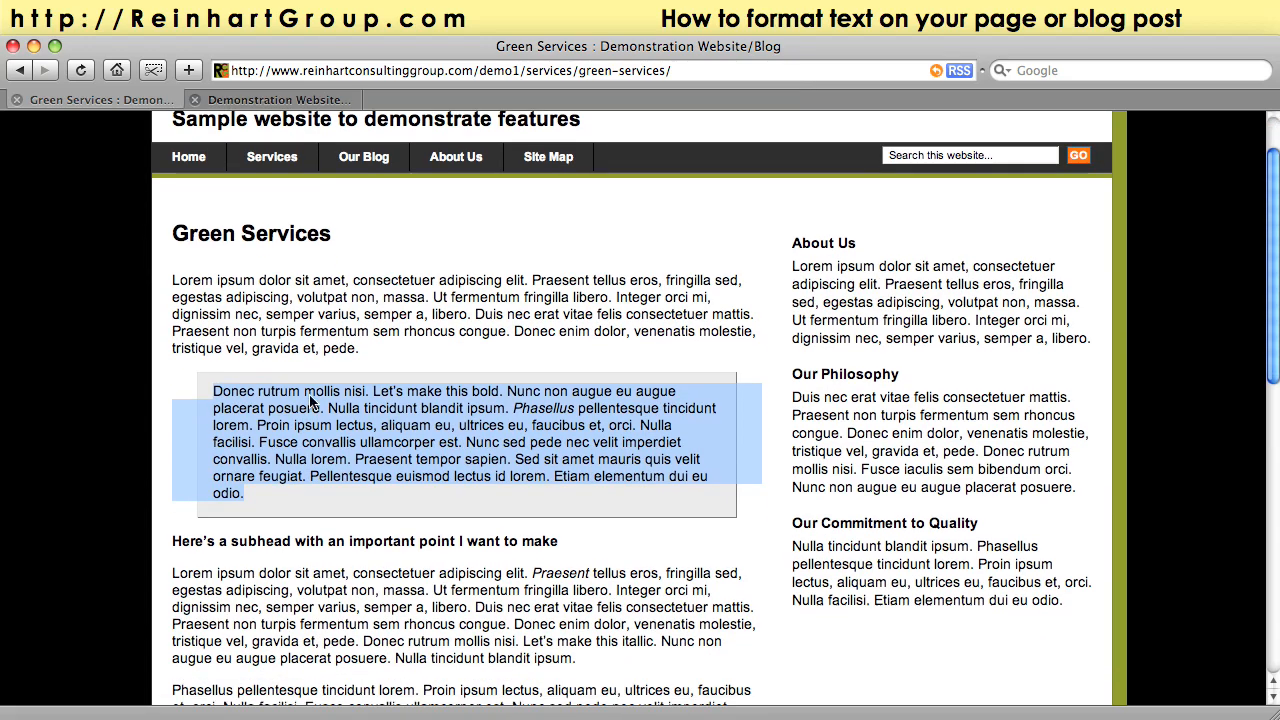
{"action": "scroll", "coordinate": [305, 398], "scroll_direction": "down", "scroll_amount": 2}
{"action": "scroll", "coordinate": [355, 566], "scroll_direction": "down", "scroll_amount": 3}
{"action": "scroll", "coordinate": [355, 566], "scroll_direction": "down", "scroll_amount": 3}
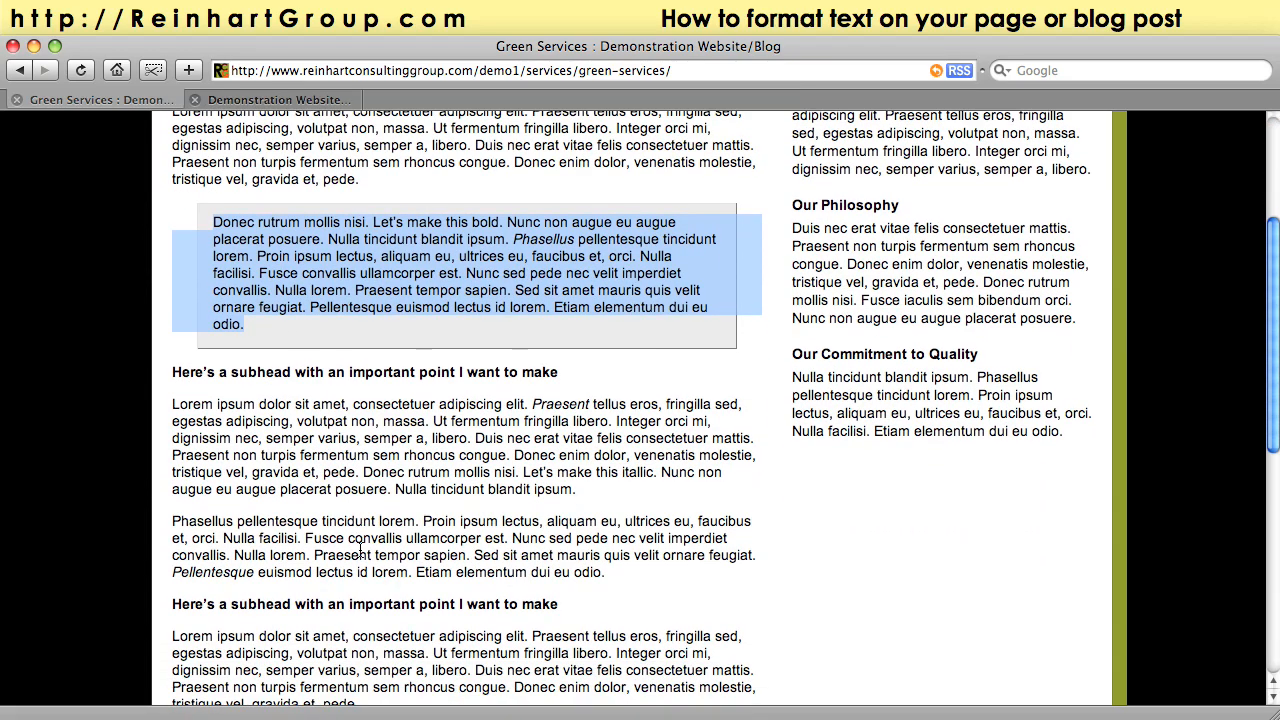
{"action": "scroll", "coordinate": [355, 566], "scroll_direction": "down", "scroll_amount": 3}
{"action": "scroll", "coordinate": [355, 566], "scroll_direction": "down", "scroll_amount": 2}
{"action": "scroll", "coordinate": [363, 542], "scroll_direction": "down", "scroll_amount": 3}
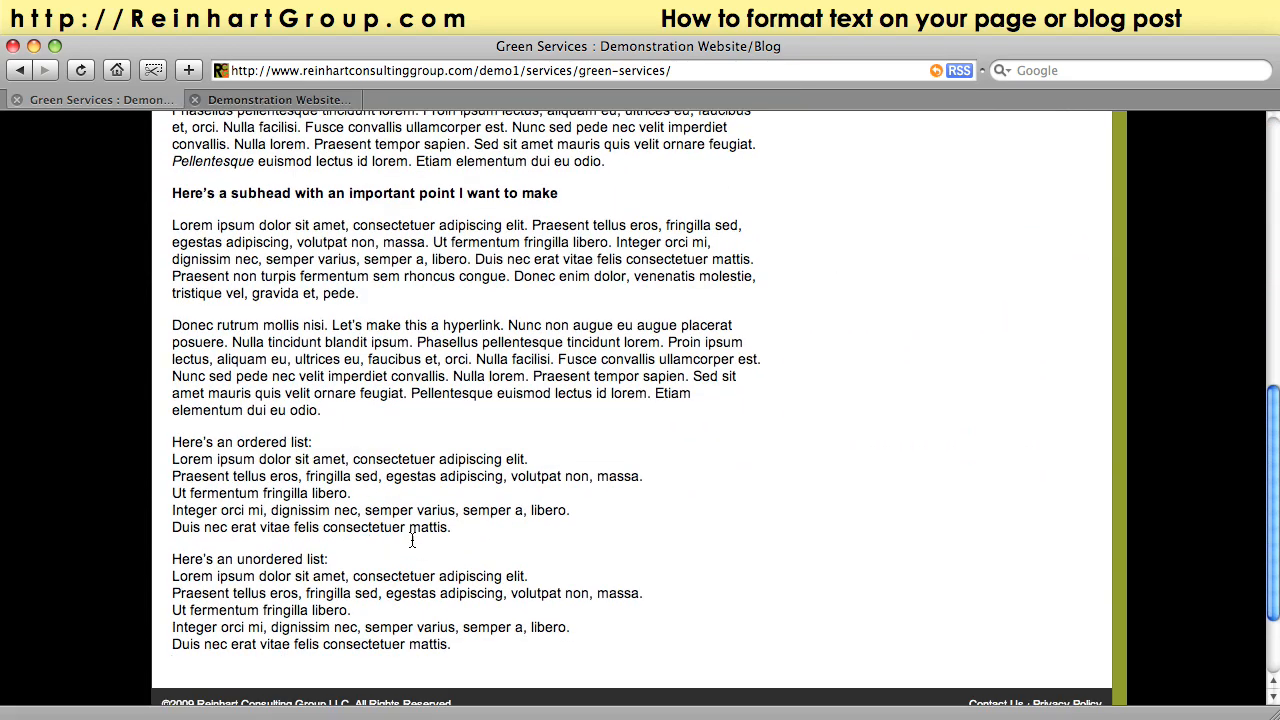
{"action": "scroll", "coordinate": [363, 542], "scroll_direction": "down", "scroll_amount": 2}
Start an ol list and make the first three Lorem lines li items, removing blank lines between.
{"action": "left_click", "coordinate": [262, 100]}
{"action": "left_click", "coordinate": [472, 455]}
{"action": "scroll", "coordinate": [472, 455], "scroll_direction": "down", "scroll_amount": 5}
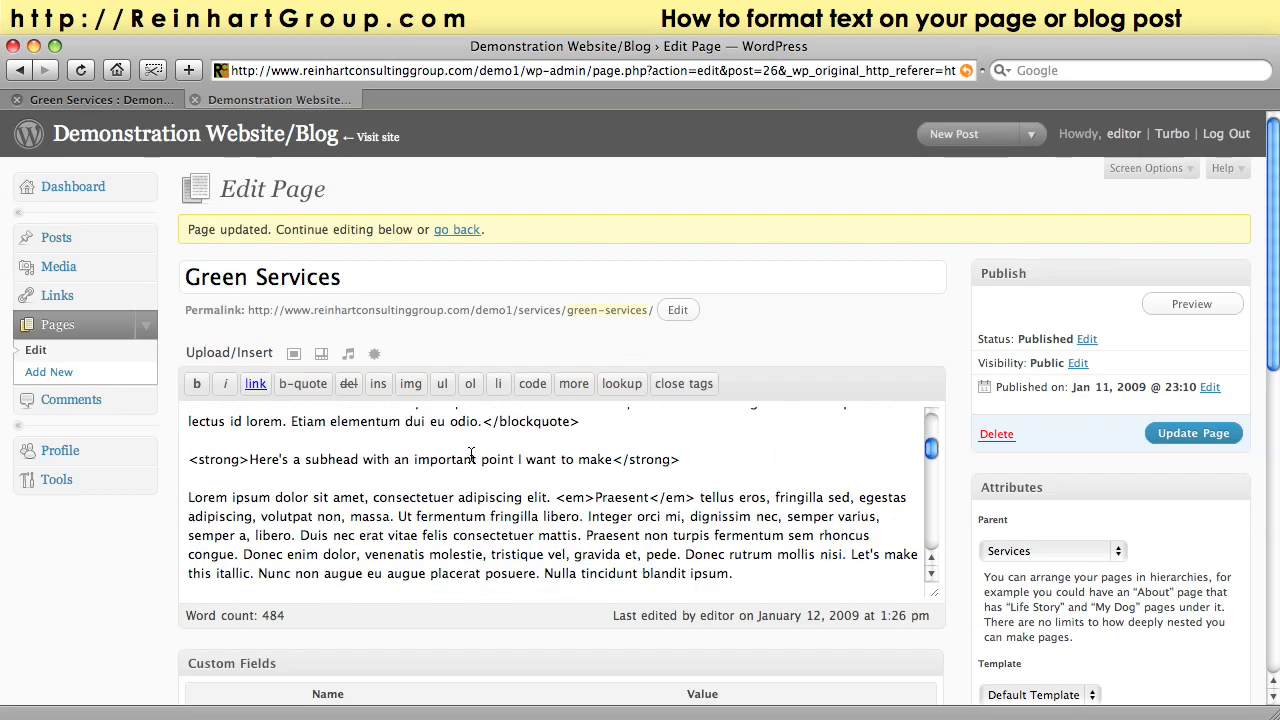
{"action": "scroll", "coordinate": [472, 455], "scroll_direction": "down", "scroll_amount": 5}
{"action": "scroll", "coordinate": [460, 456], "scroll_direction": "down", "scroll_amount": 5}
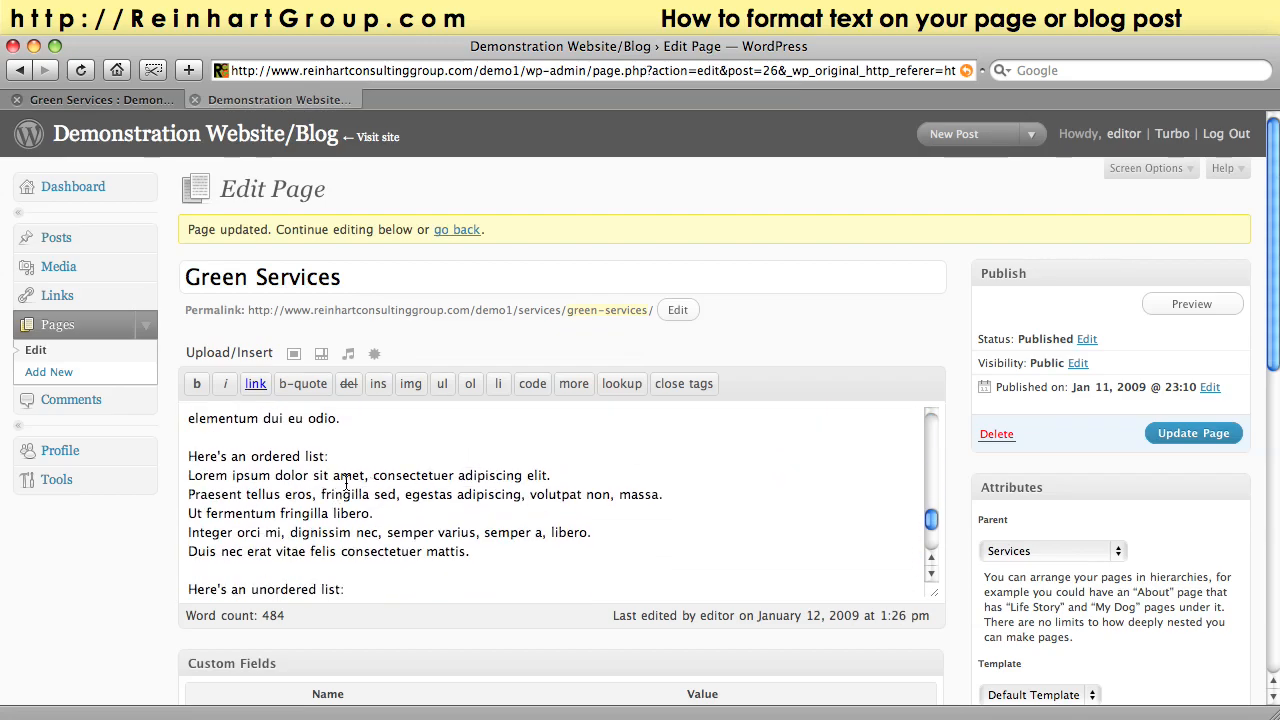
{"action": "scroll", "coordinate": [346, 487], "scroll_direction": "down", "scroll_amount": 1}
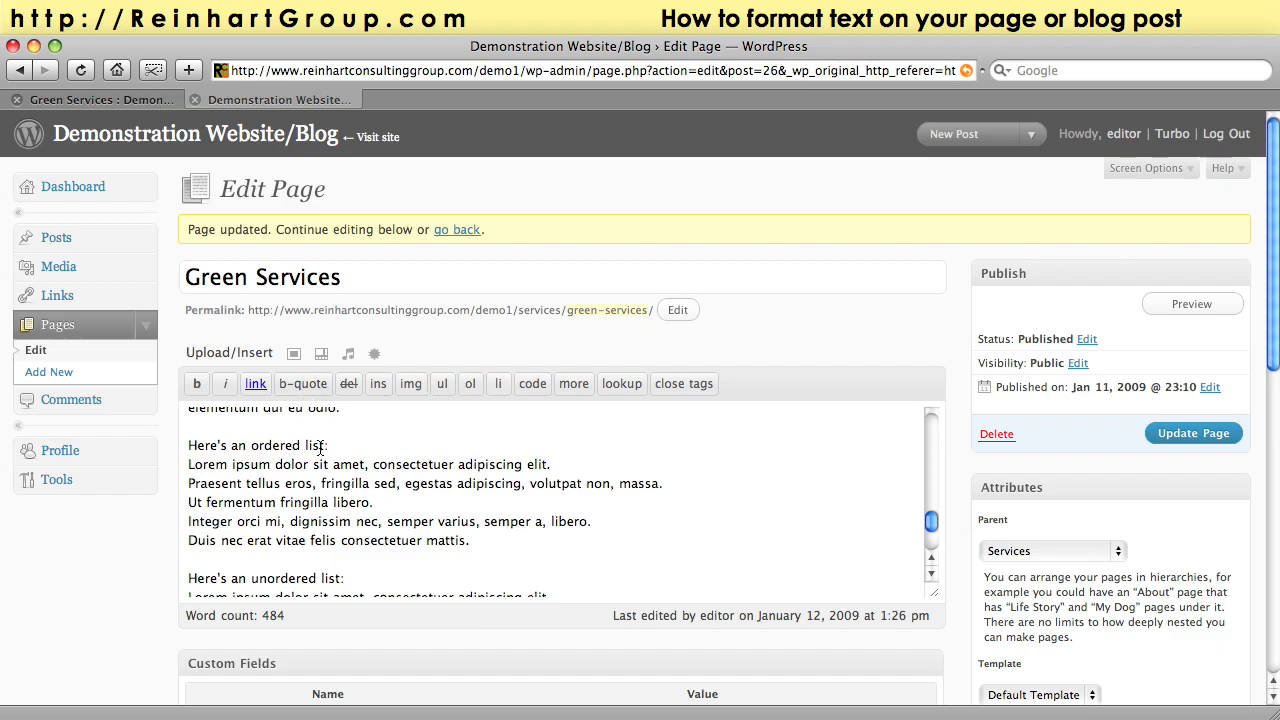
{"action": "left_click", "coordinate": [471, 387]}
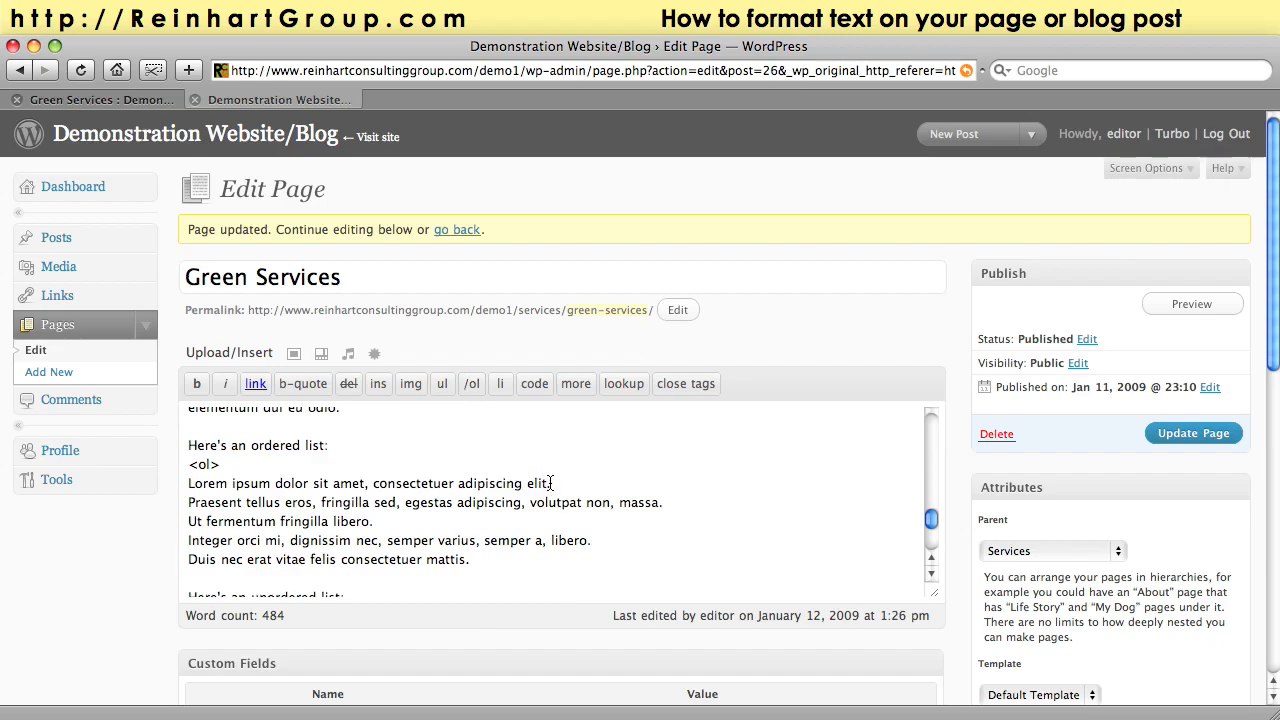
{"action": "triple_click", "coordinate": [550, 483]}
{"action": "left_click", "coordinate": [503, 387]}
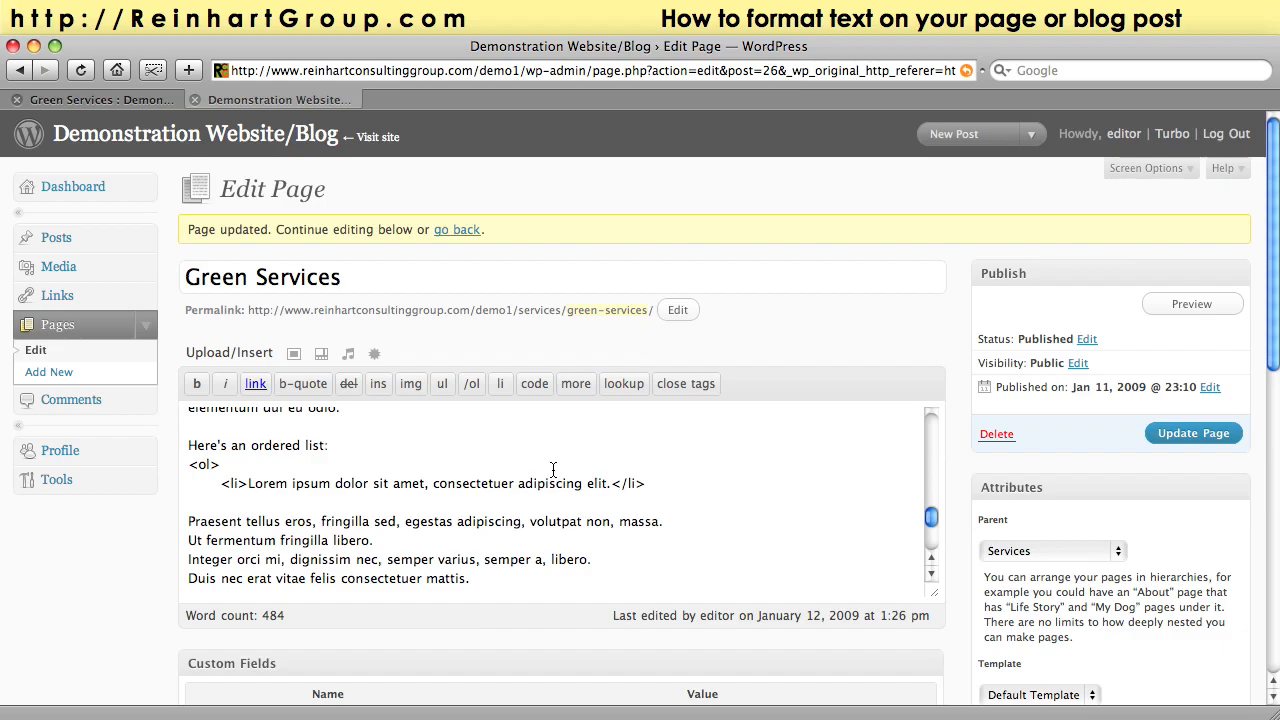
{"action": "key", "text": "Delete"}
{"action": "triple_click", "coordinate": [660, 502]}
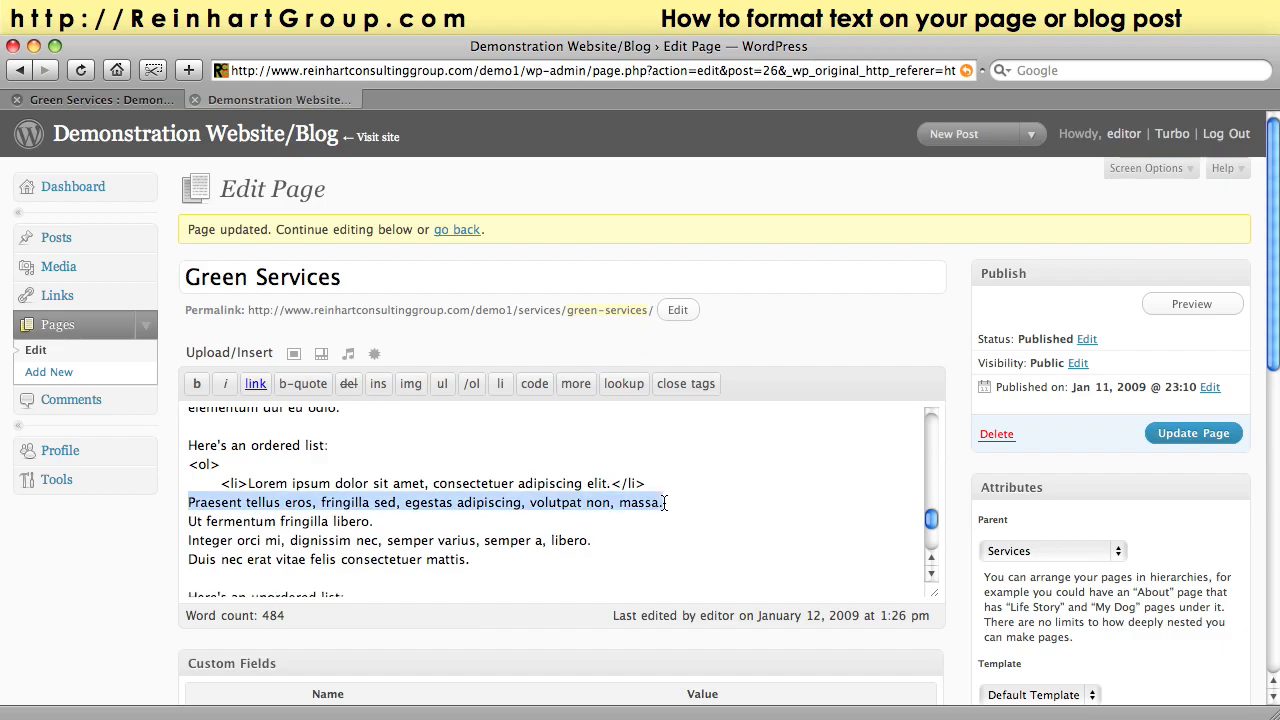
{"action": "left_click", "coordinate": [500, 383]}
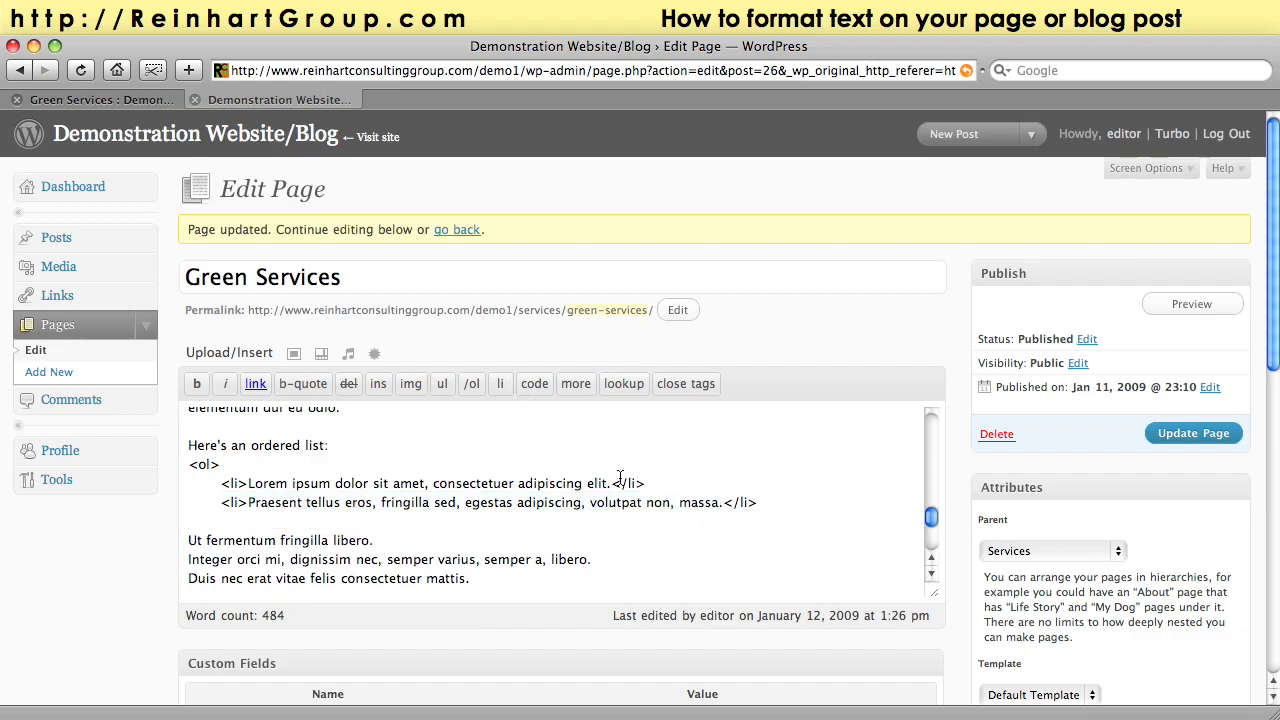
{"action": "key", "text": "Delete"}
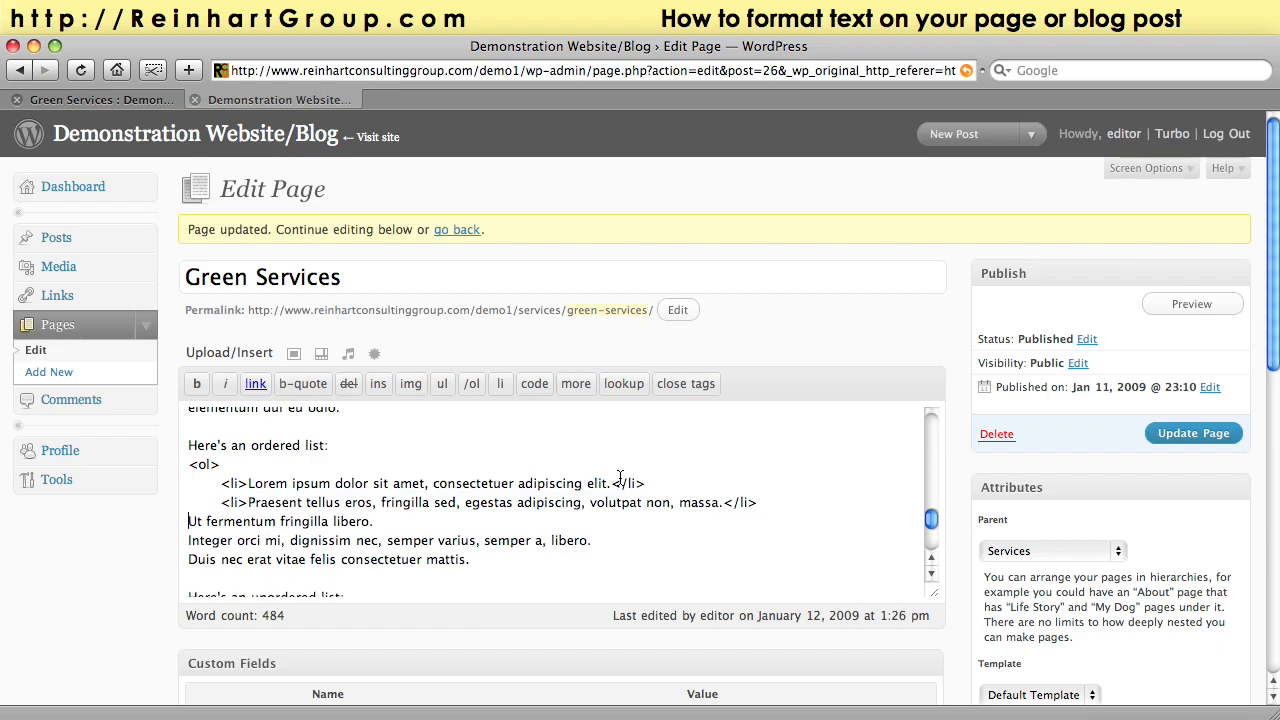
{"action": "key", "text": "shift+End"}
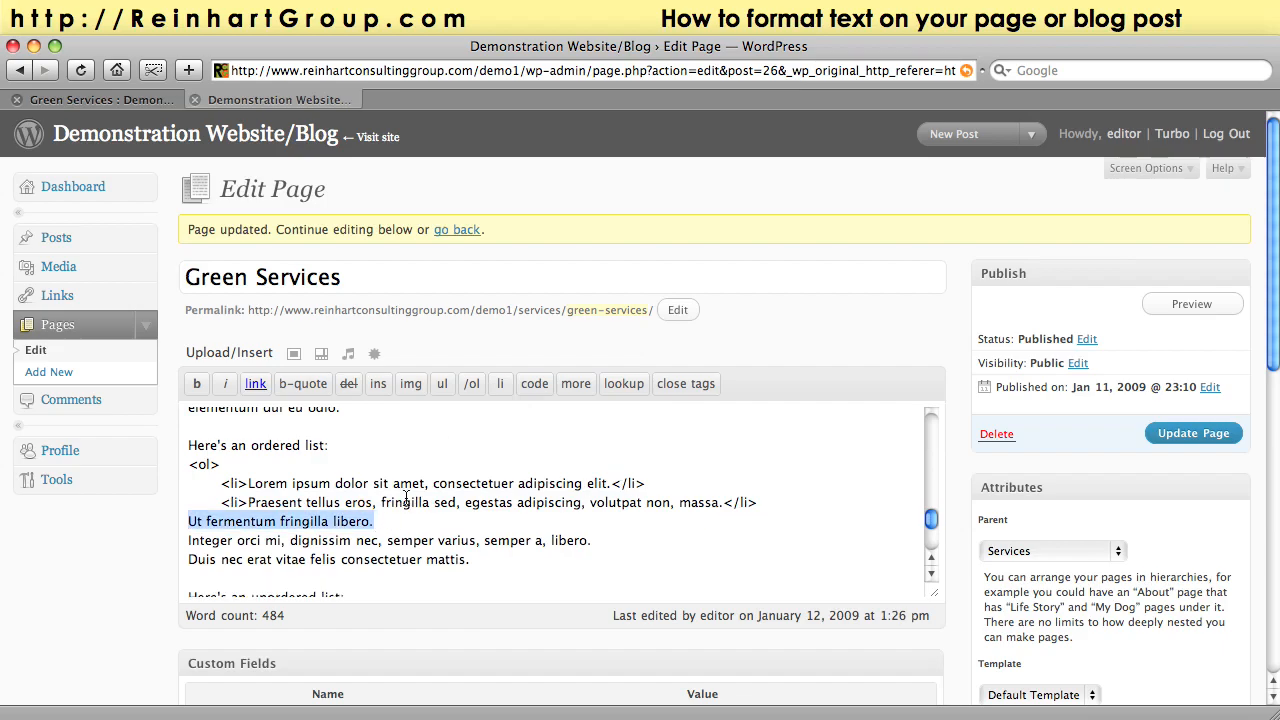
{"action": "left_click", "coordinate": [500, 384]}
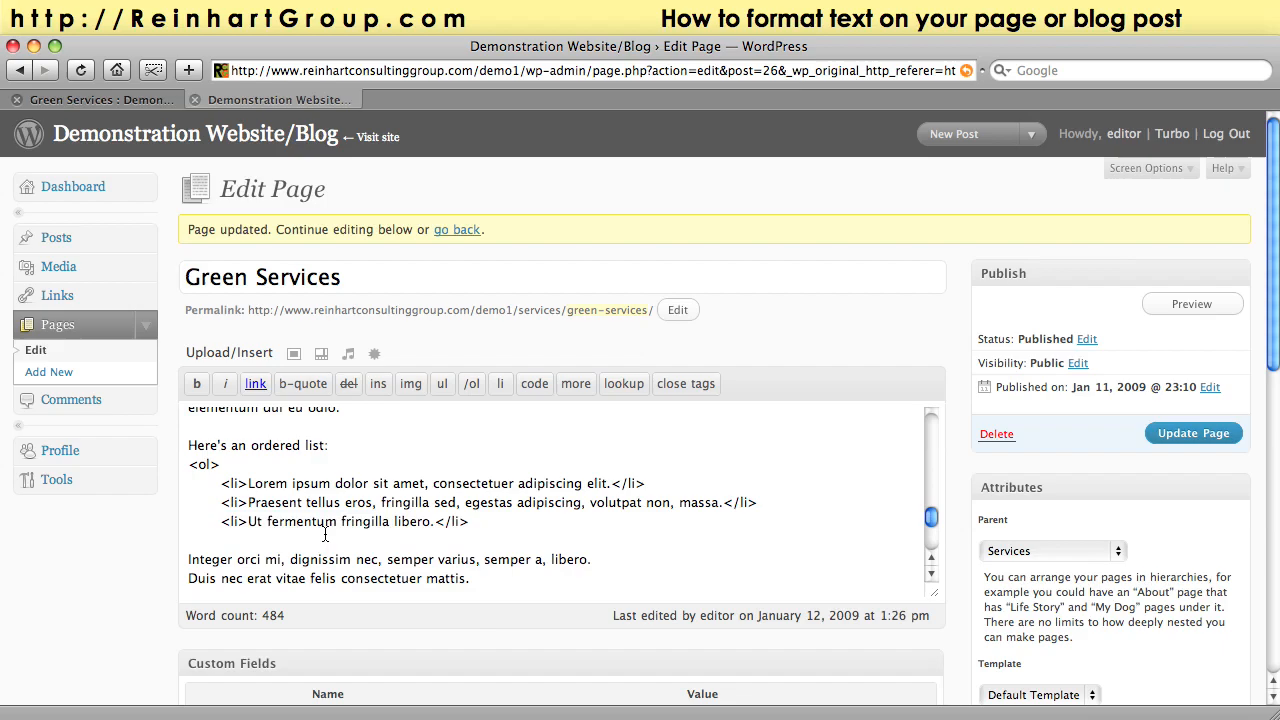
{"action": "key", "text": "Delete"}
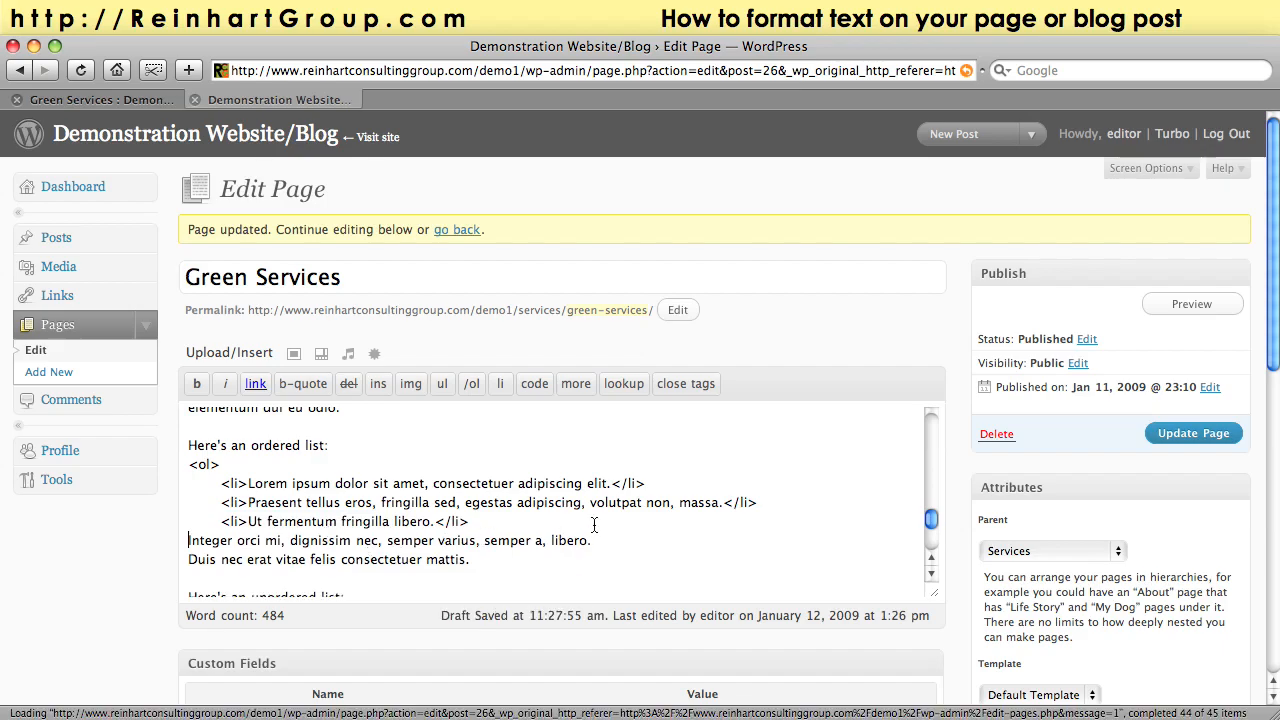
Make the Integer orci mi and Duis nec erat lines li items and close the ordered list.
{"action": "left_click_drag", "start_coordinate": [591, 540], "coordinate": [188, 540]}
{"action": "left_click", "coordinate": [500, 384]}
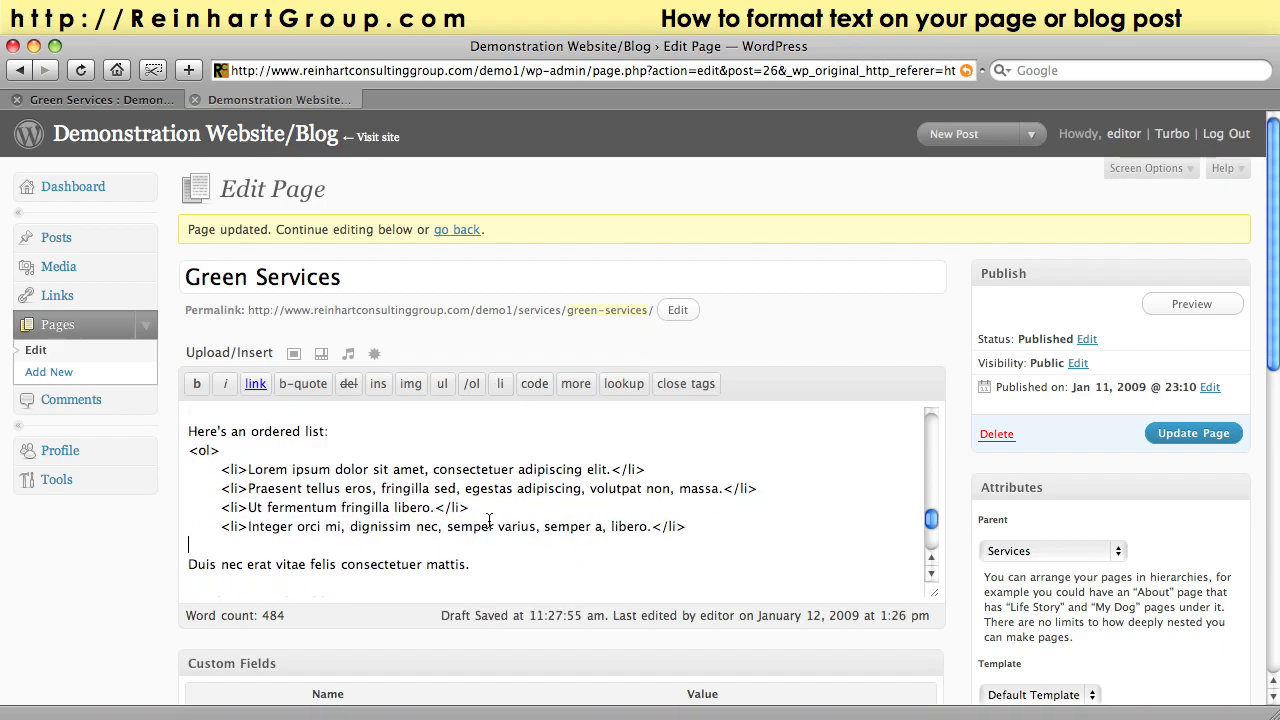
{"action": "scroll", "coordinate": [467, 505], "scroll_direction": "down", "scroll_amount": 1}
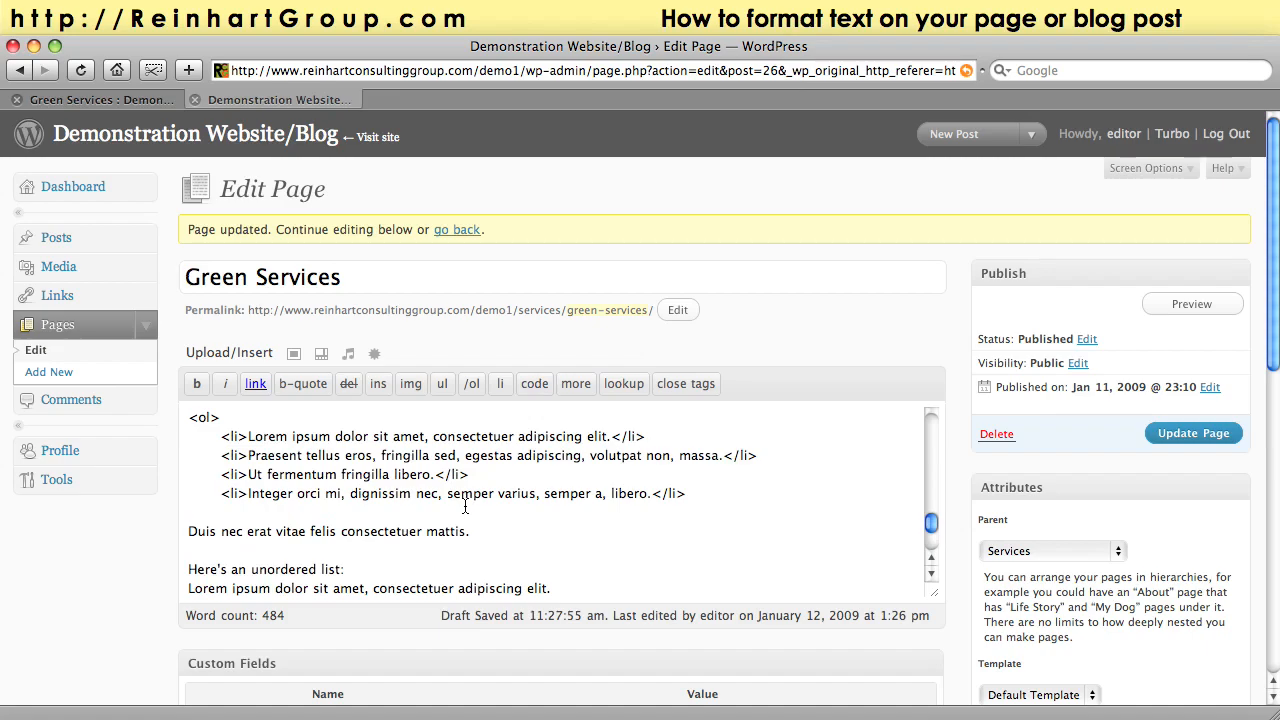
{"action": "key", "text": "BackSpace"}
{"action": "triple_click", "coordinate": [470, 512]}
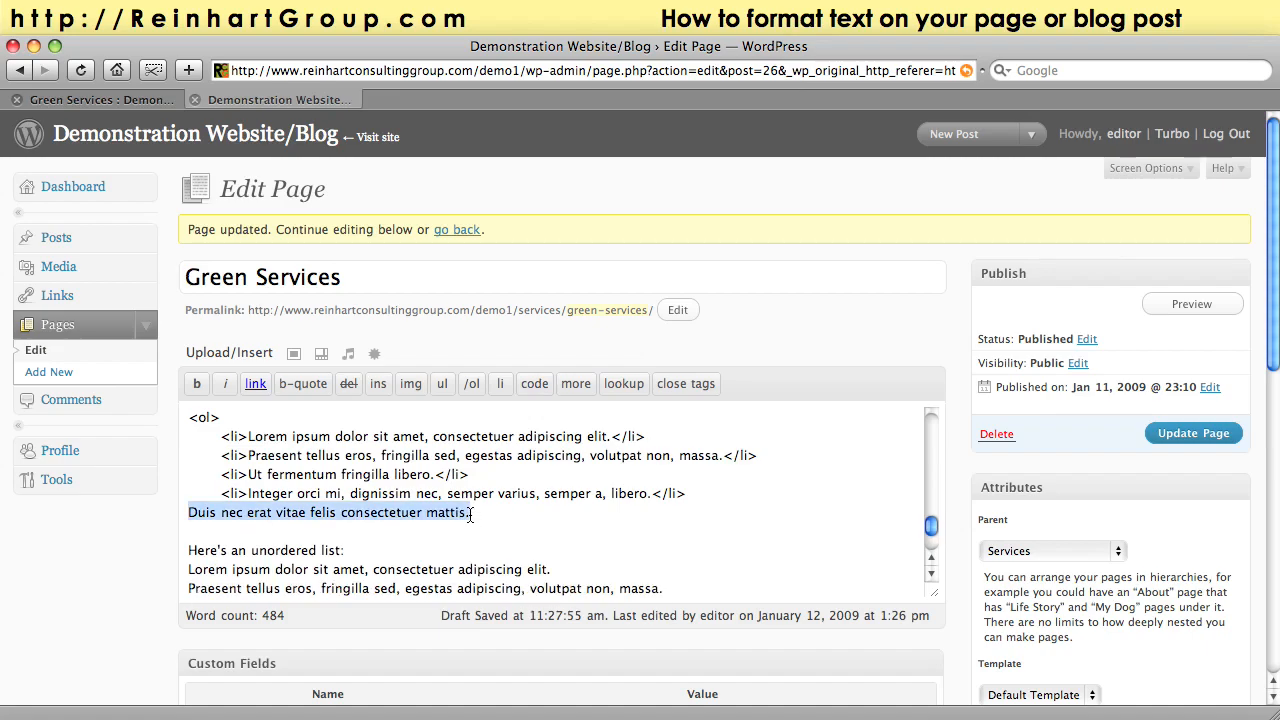
{"action": "left_click", "coordinate": [497, 384]}
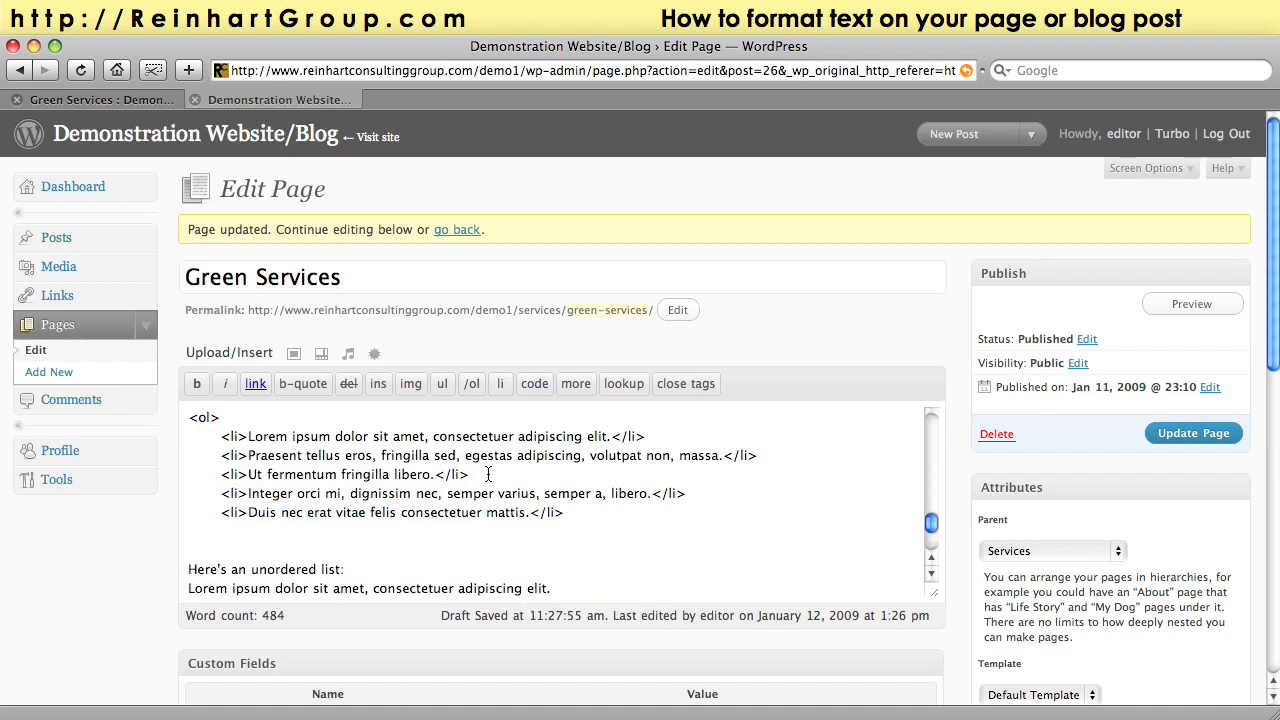
{"action": "left_click", "coordinate": [472, 390]}
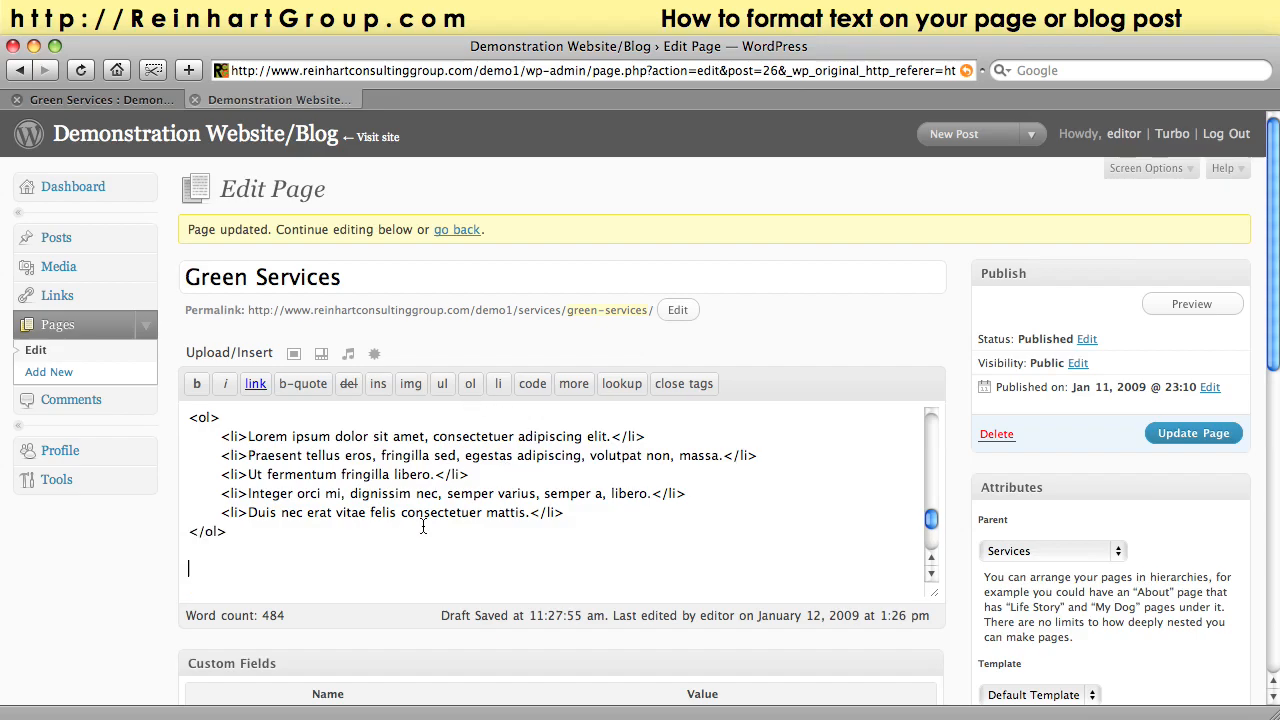
{"action": "key", "text": "super+v"}
{"action": "left_click_drag", "start_coordinate": [932, 532], "coordinate": [932, 518]}
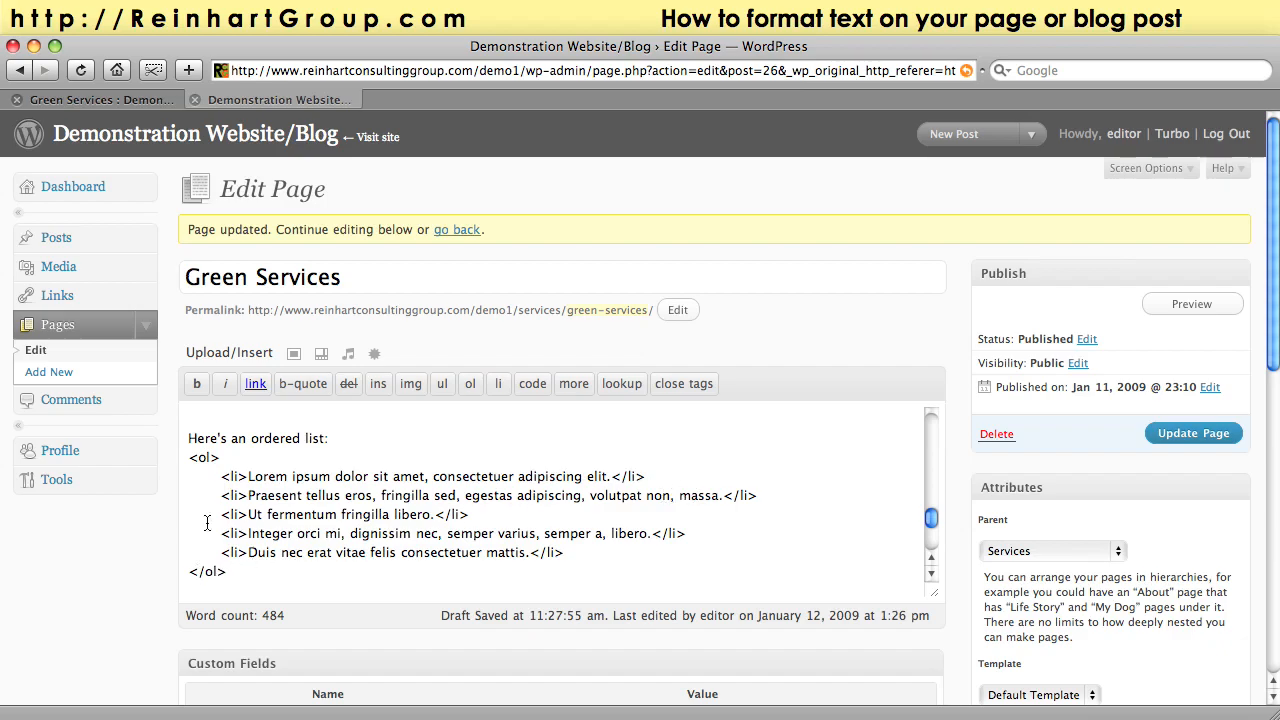
{"action": "scroll", "coordinate": [257, 565], "scroll_direction": "down", "scroll_amount": 4}
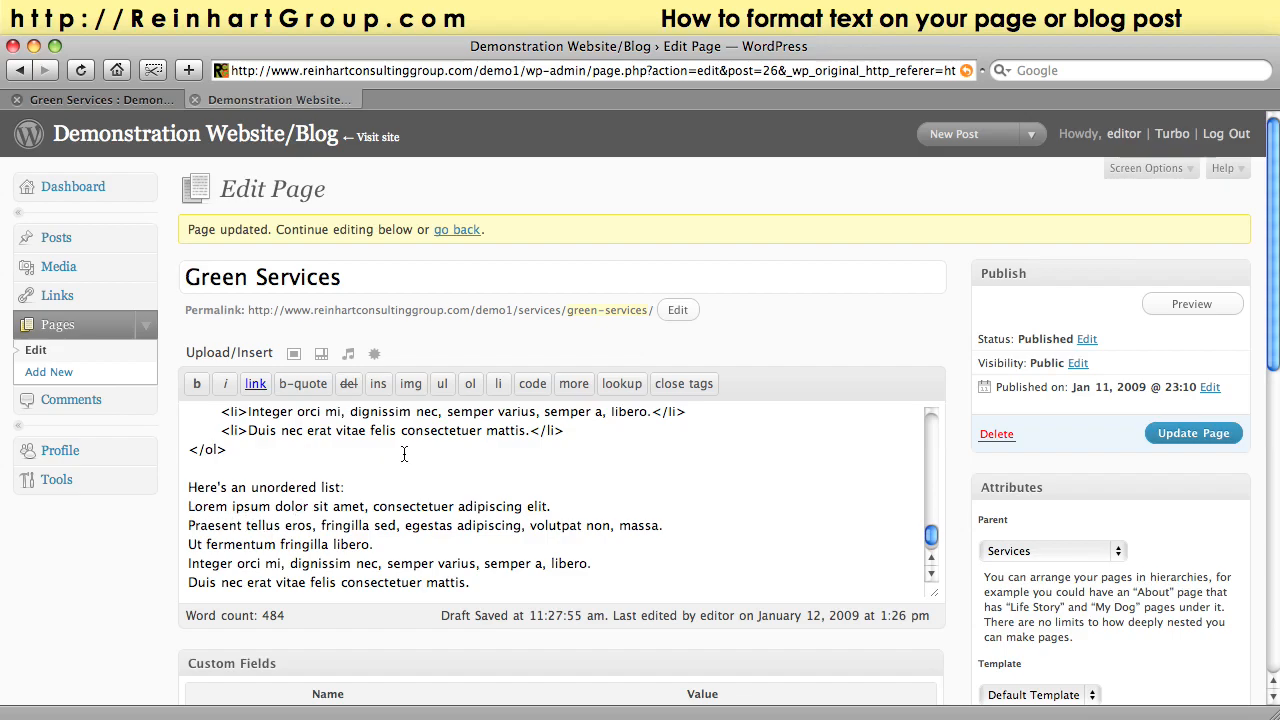
Start a ul list and make the first three Lorem lines li items, removing blank lines between.
{"action": "left_click", "coordinate": [442, 388]}
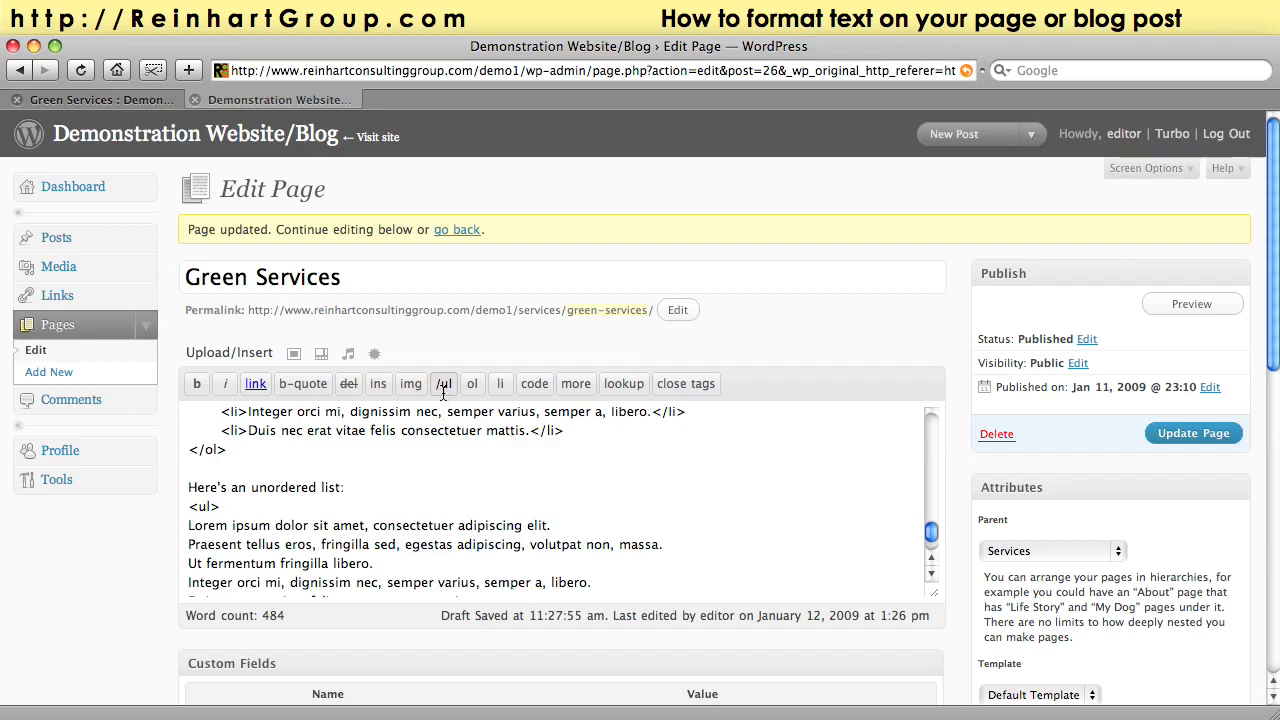
{"action": "left_click_drag", "start_coordinate": [552, 525], "coordinate": [188, 525]}
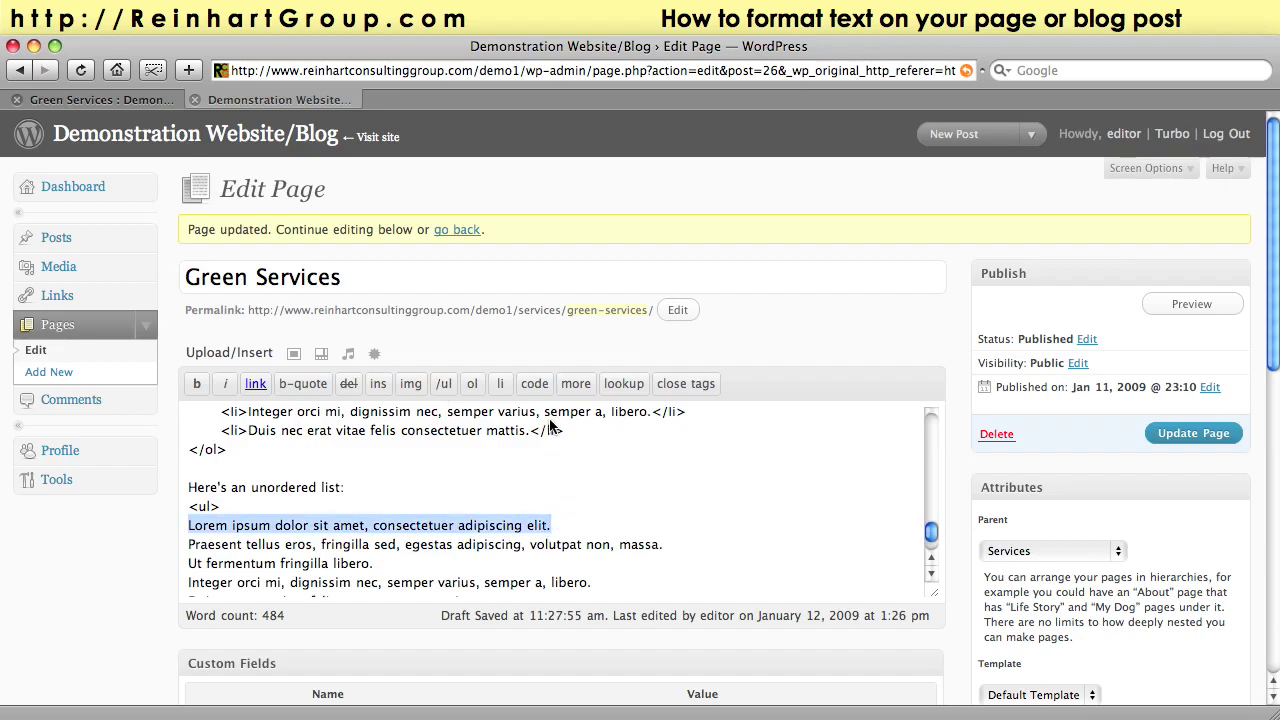
{"action": "left_click", "coordinate": [500, 383]}
{"action": "key", "text": "Delete"}
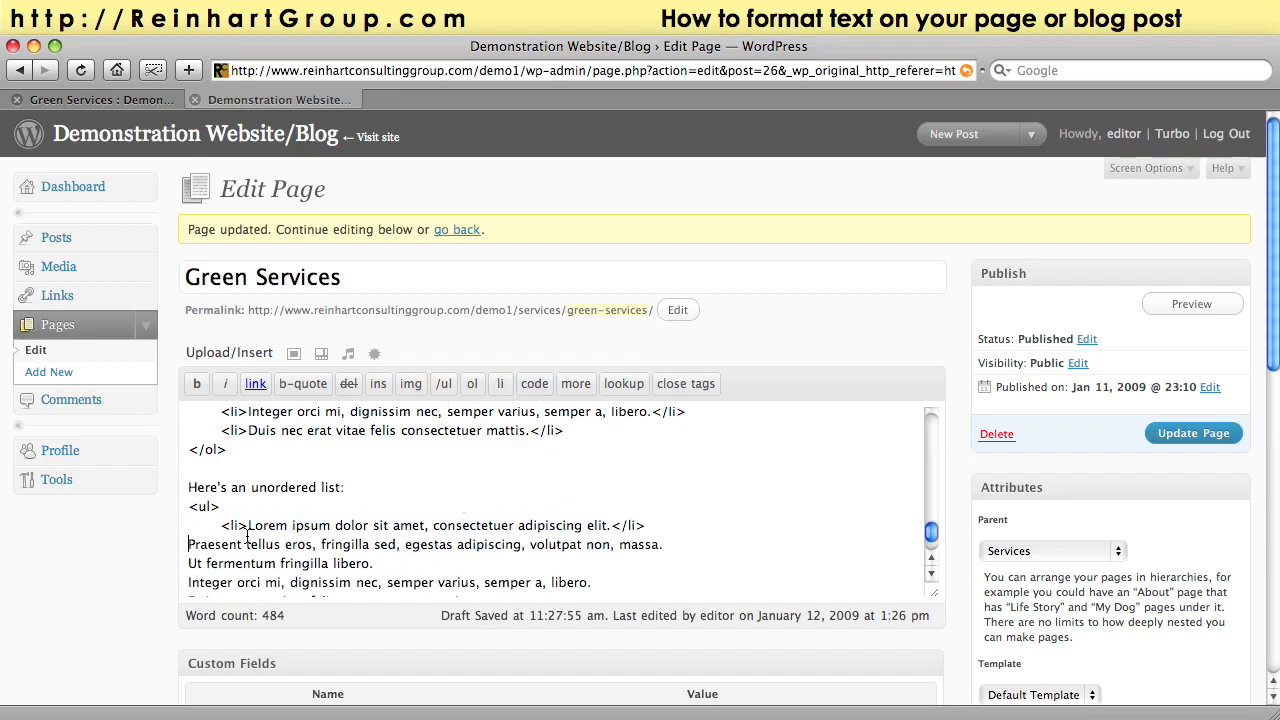
{"action": "triple_click", "coordinate": [247, 540]}
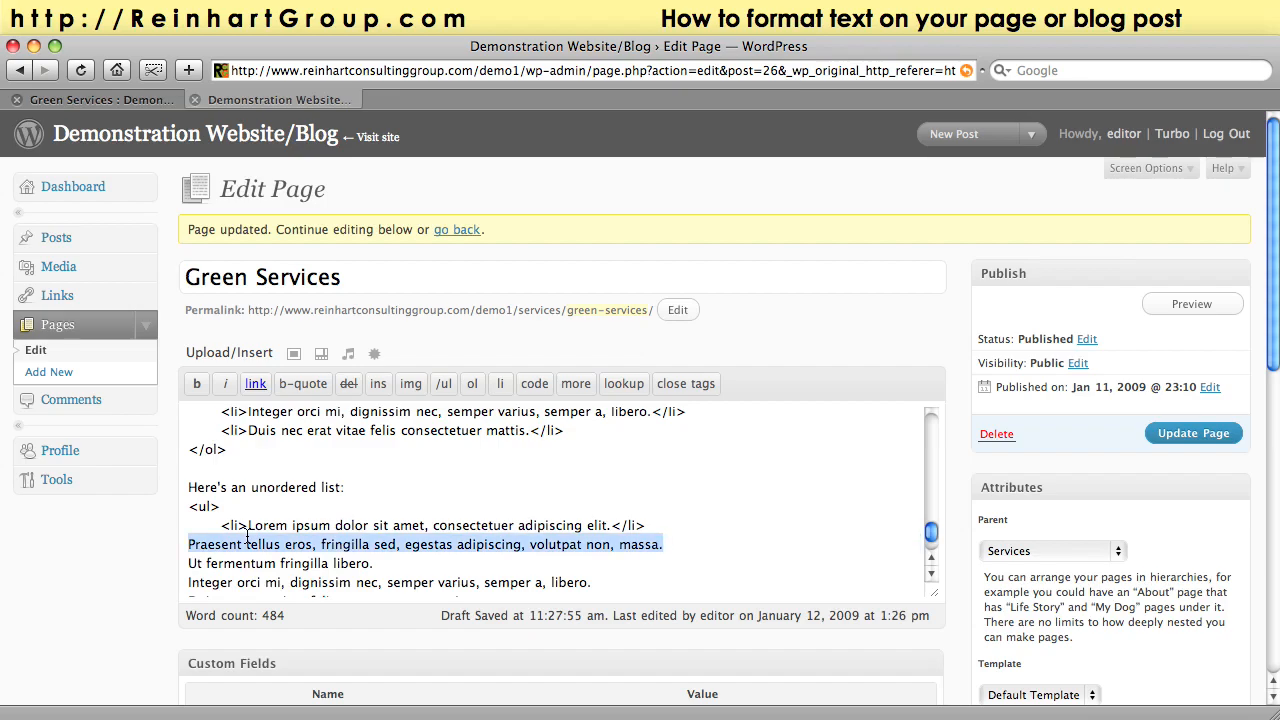
{"action": "left_click", "coordinate": [500, 383]}
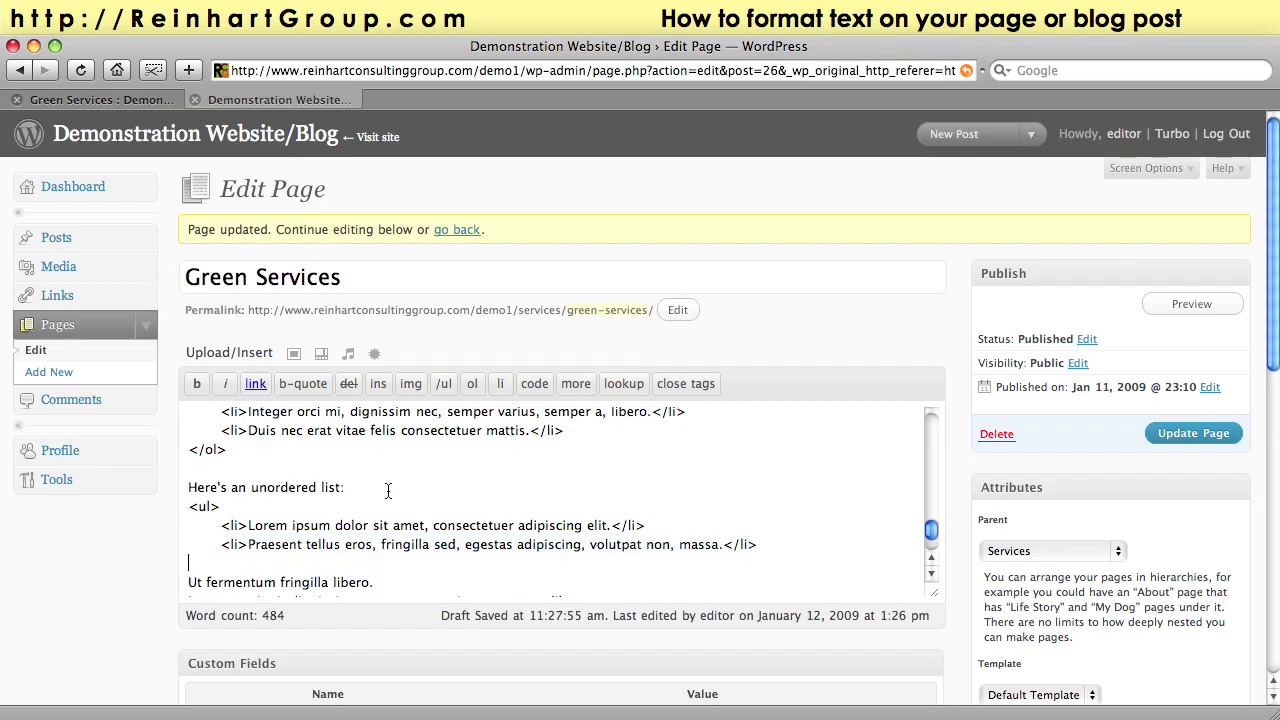
{"action": "key", "text": "Delete"}
{"action": "triple_click", "coordinate": [236, 559]}
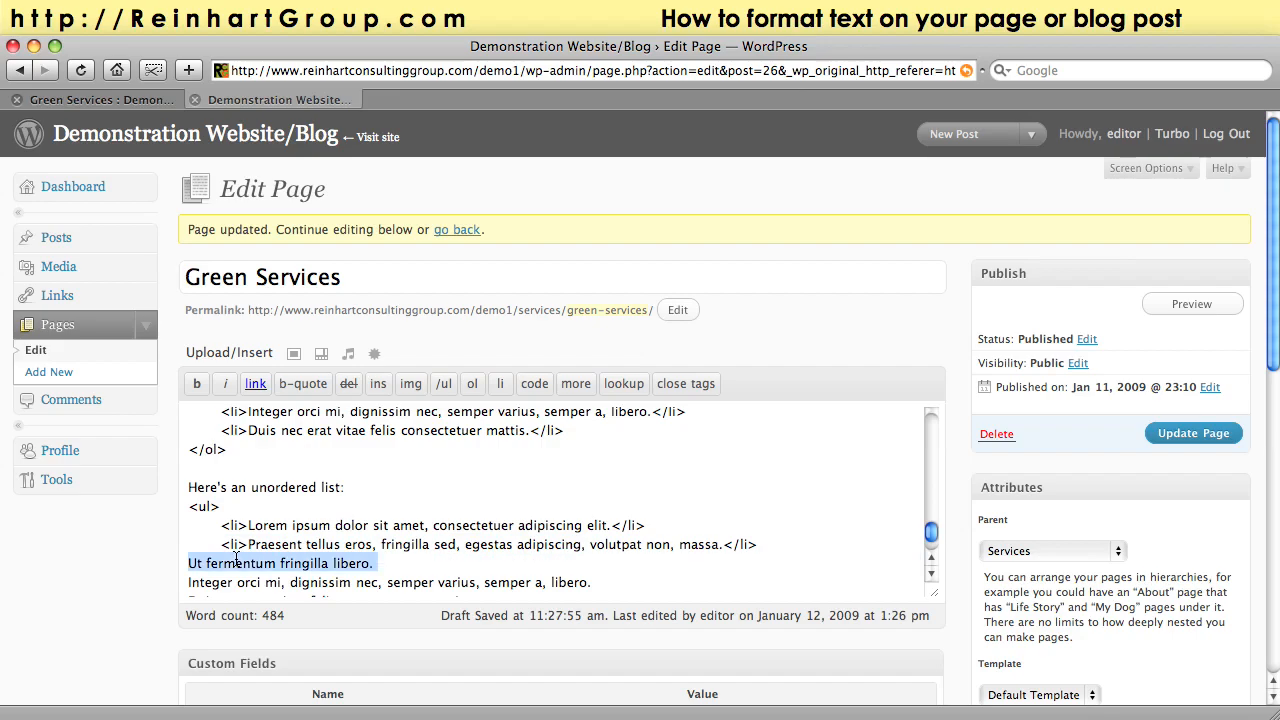
{"action": "left_click", "coordinate": [500, 383]}
{"action": "key", "text": "Delete"}
Make the Integer orci mi and Duis nec erat lines li items and close the unordered list.
{"action": "key", "text": "shift+Down"}
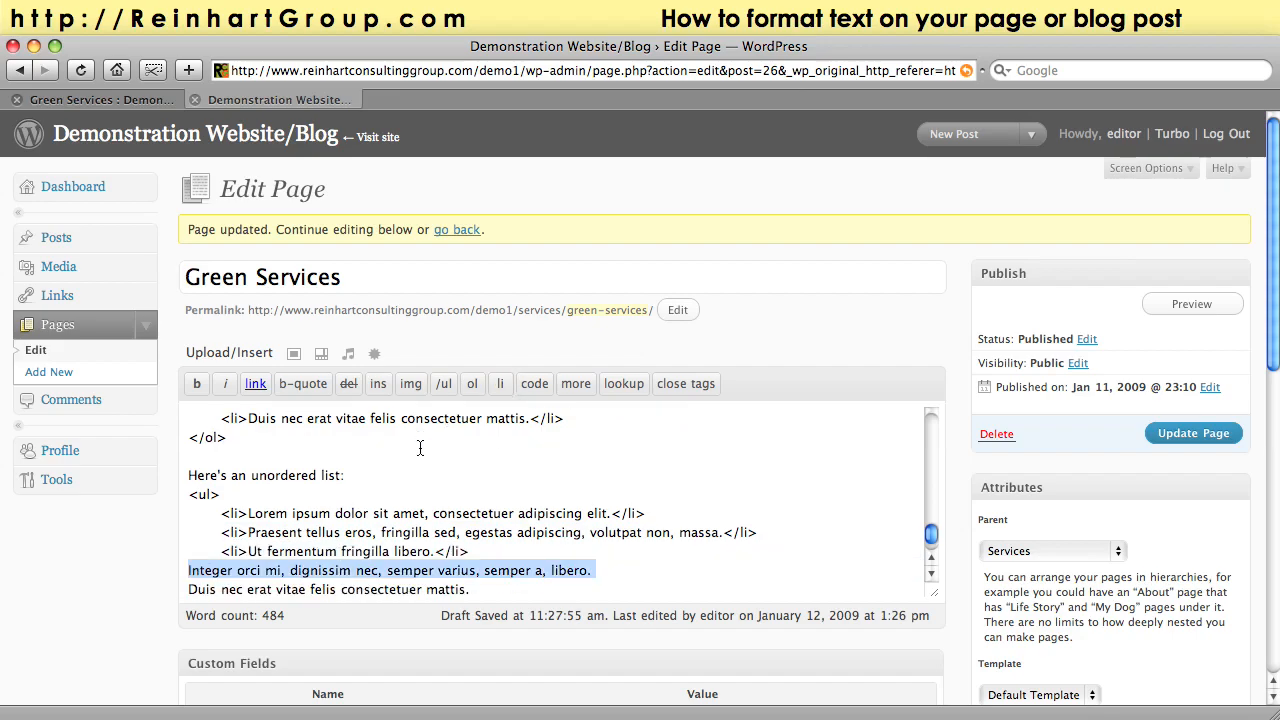
{"action": "left_click", "coordinate": [500, 383]}
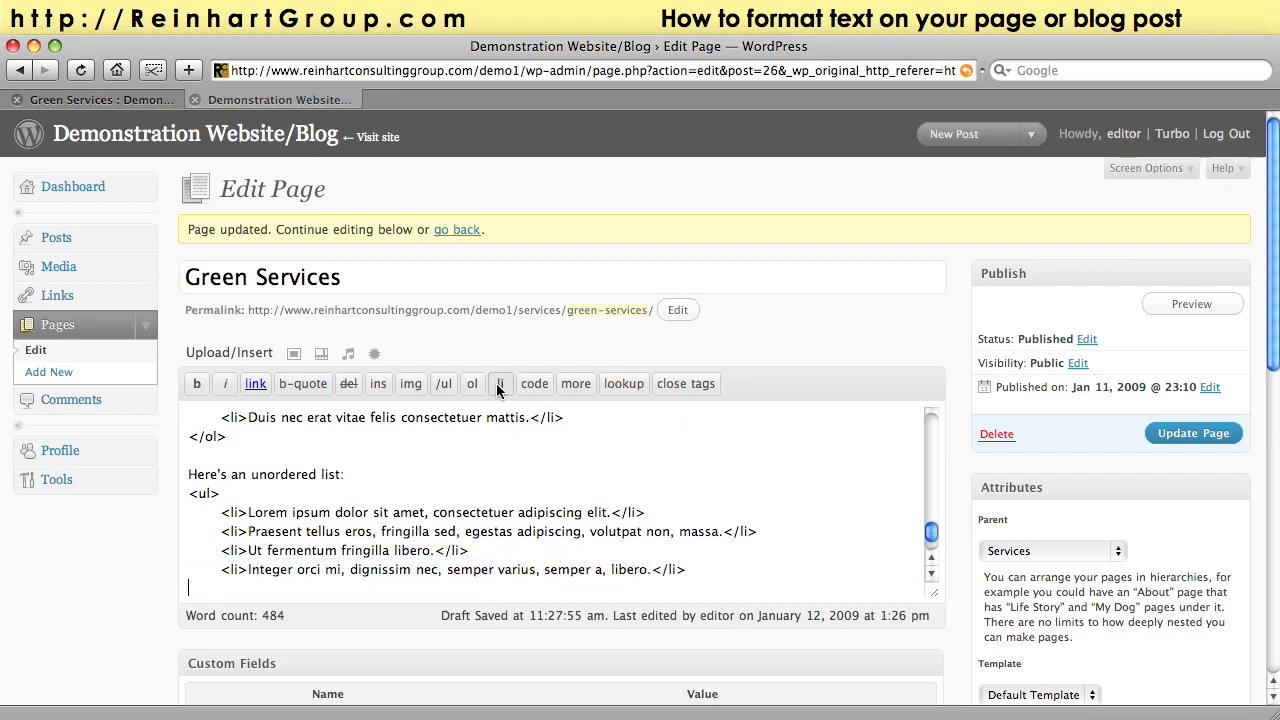
{"action": "key", "text": "Delete"}
{"action": "key", "text": "shift+Down"}
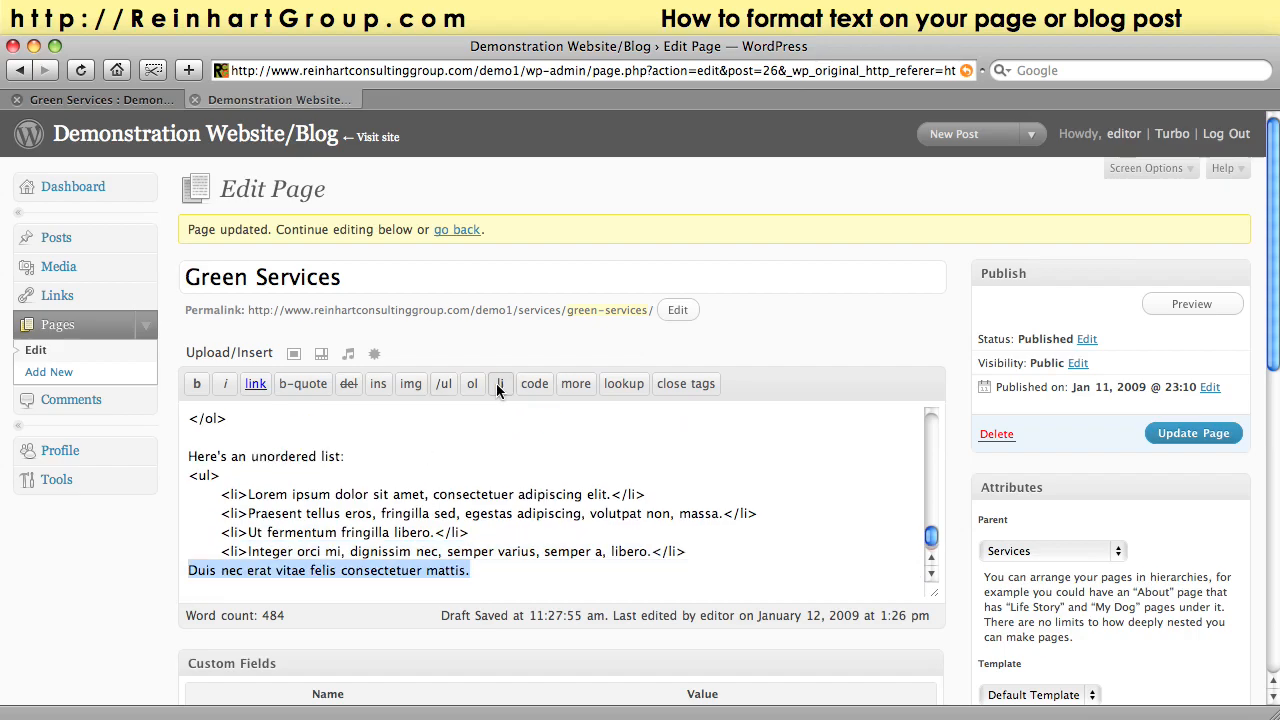
{"action": "left_click", "coordinate": [500, 383]}
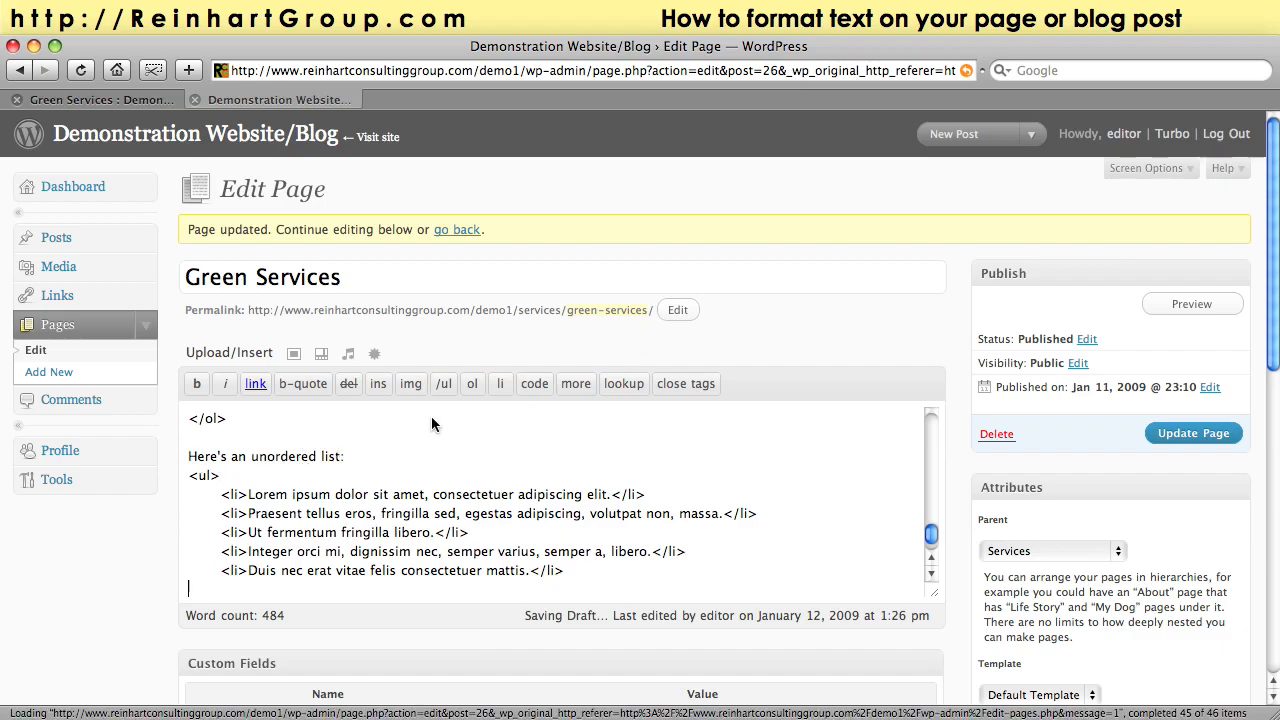
{"action": "left_click", "coordinate": [444, 383]}
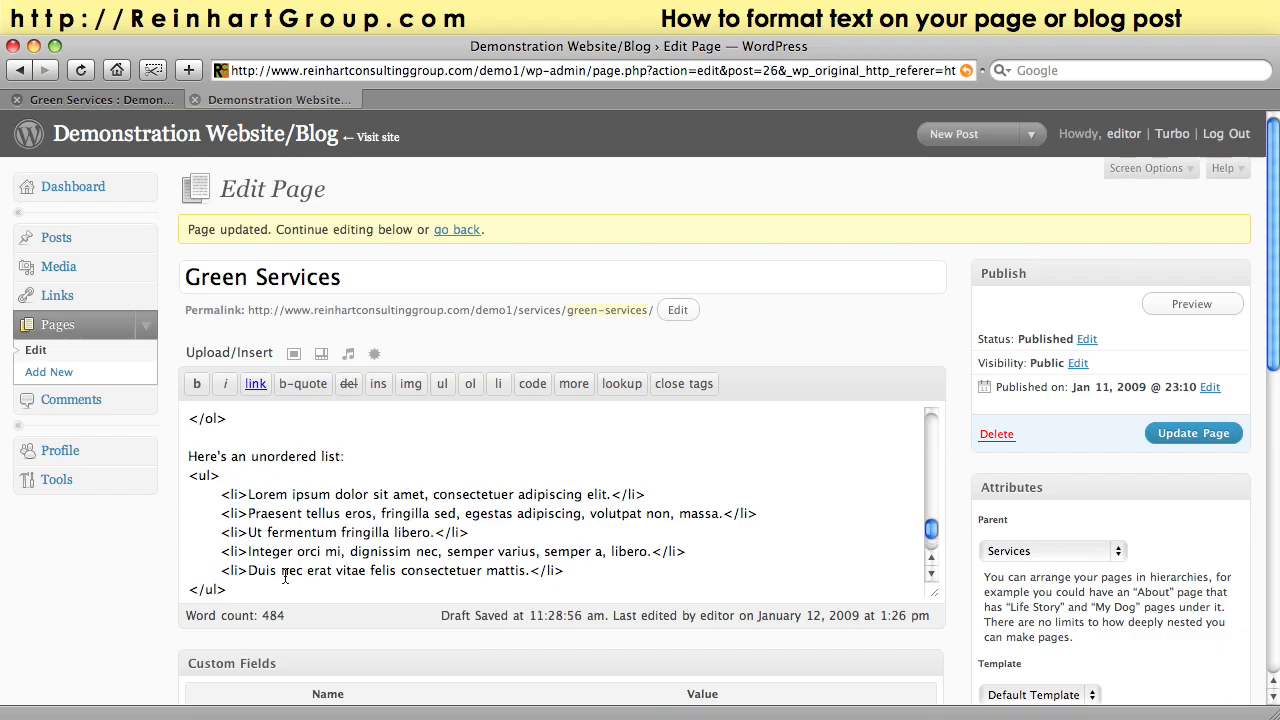
{"action": "scroll", "coordinate": [416, 526], "scroll_direction": "down", "scroll_amount": 2}
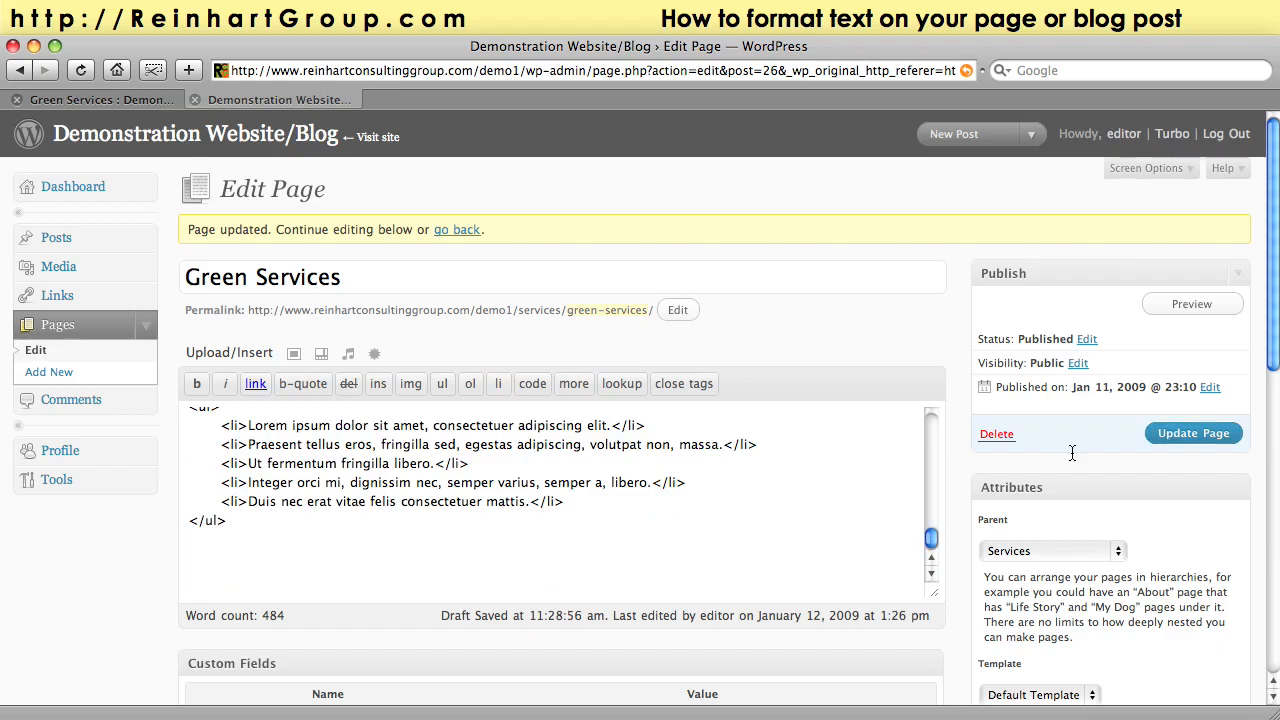
{"action": "mouse_move", "coordinate": [931, 540]}
{"action": "left_mouse_down"}
{"action": "mouse_move", "coordinate": [937, 516]}
{"action": "mouse_move", "coordinate": [932, 543]}
{"action": "left_mouse_up"}
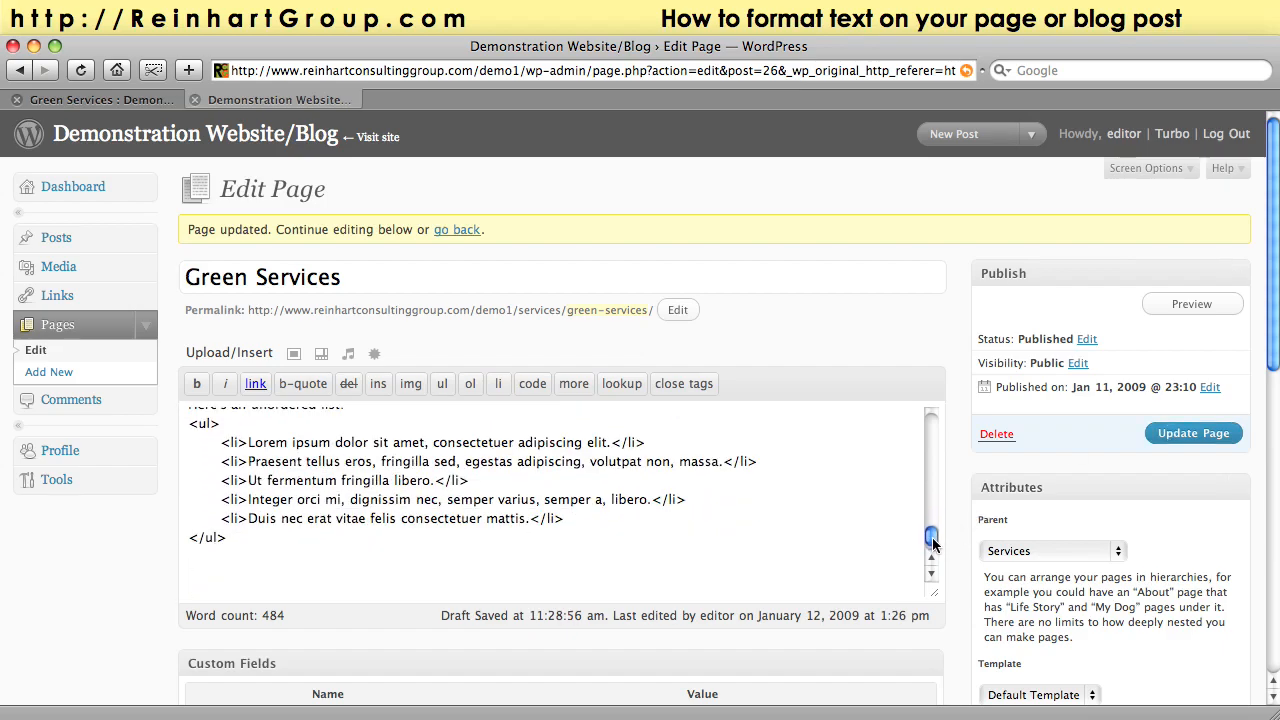
Update the page and check the bulleted list under 'Here's an unordered list:' on the live page.
{"action": "left_click", "coordinate": [1193, 433]}
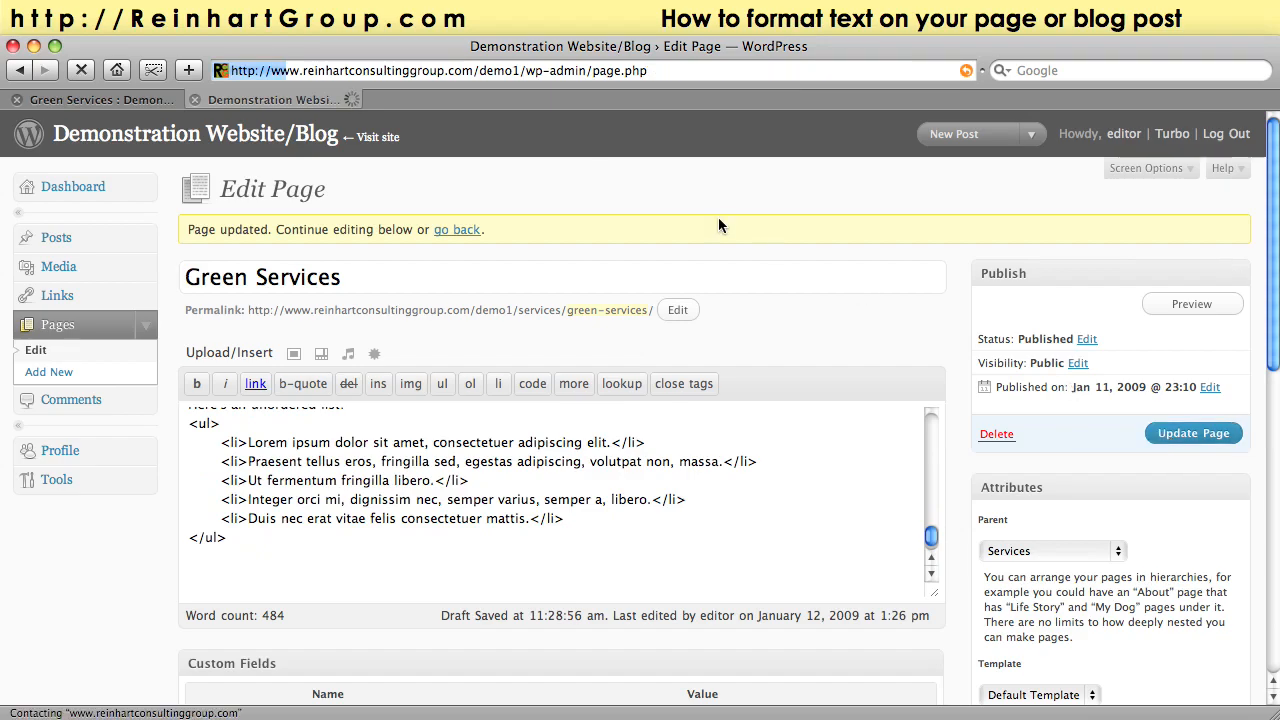
{"action": "left_click", "coordinate": [100, 99]}
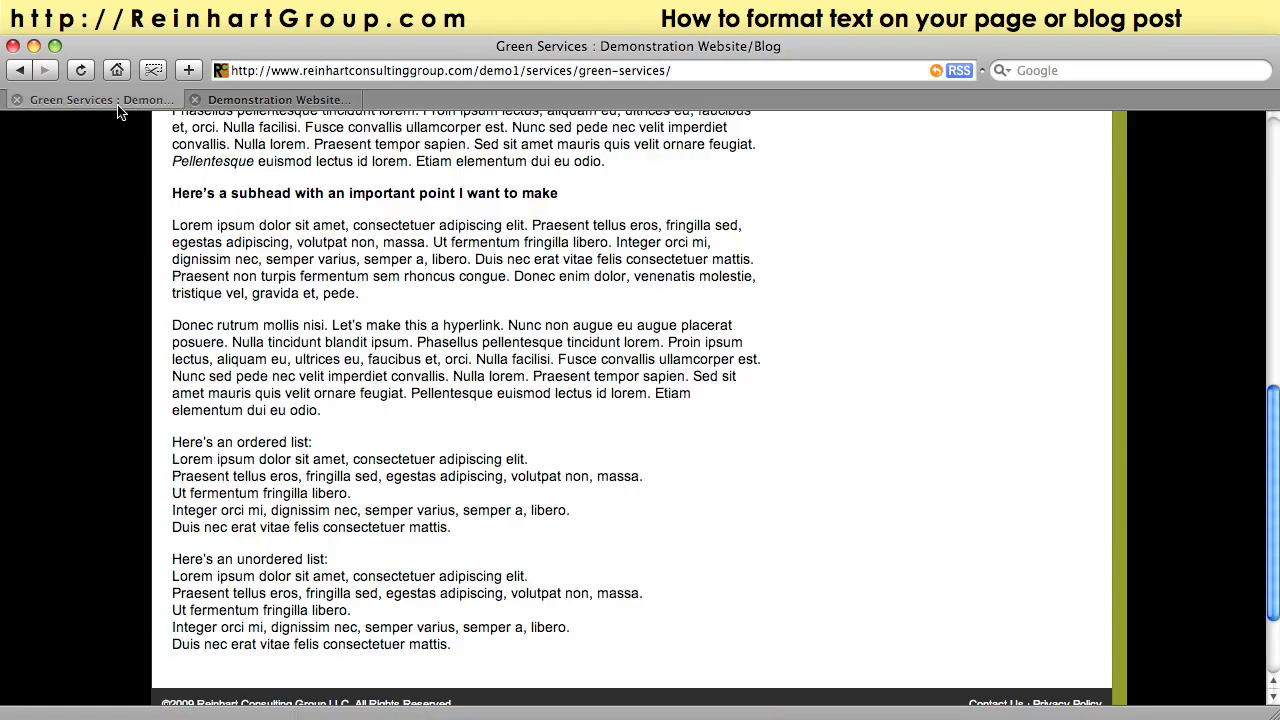
{"action": "left_click", "coordinate": [80, 70]}
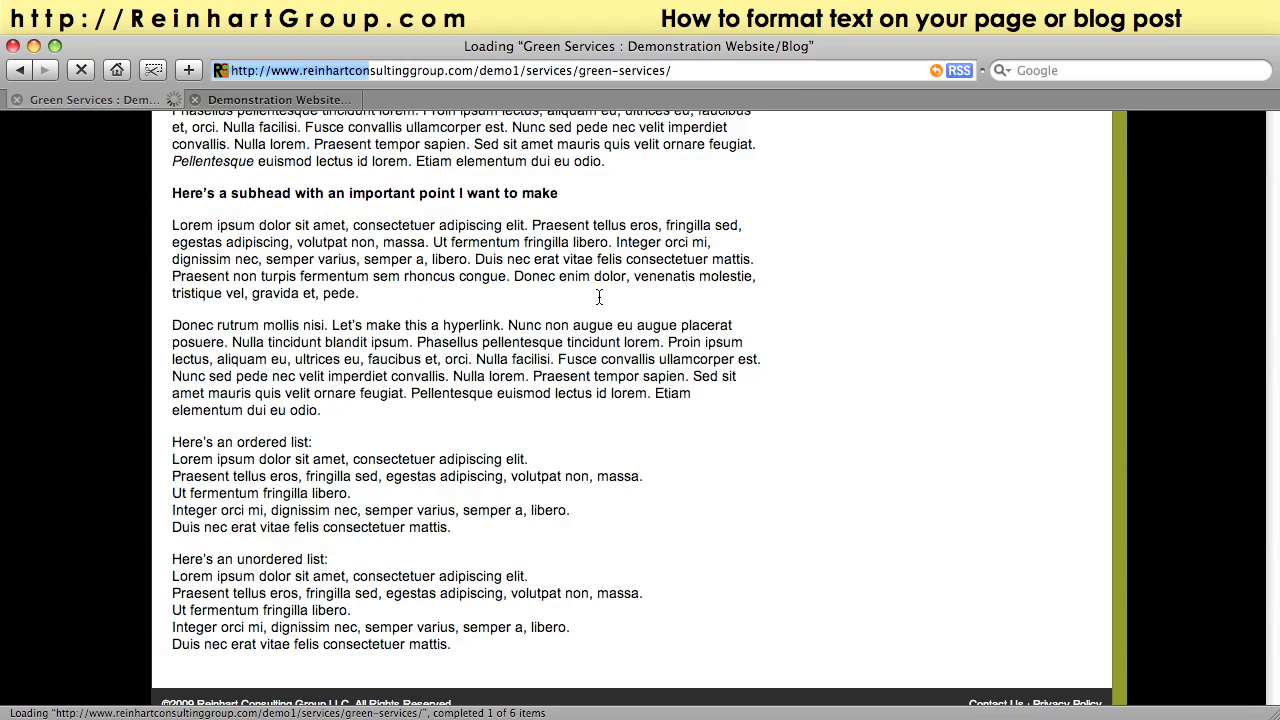
{"action": "scroll", "coordinate": [598, 297], "scroll_direction": "down", "scroll_amount": 2}
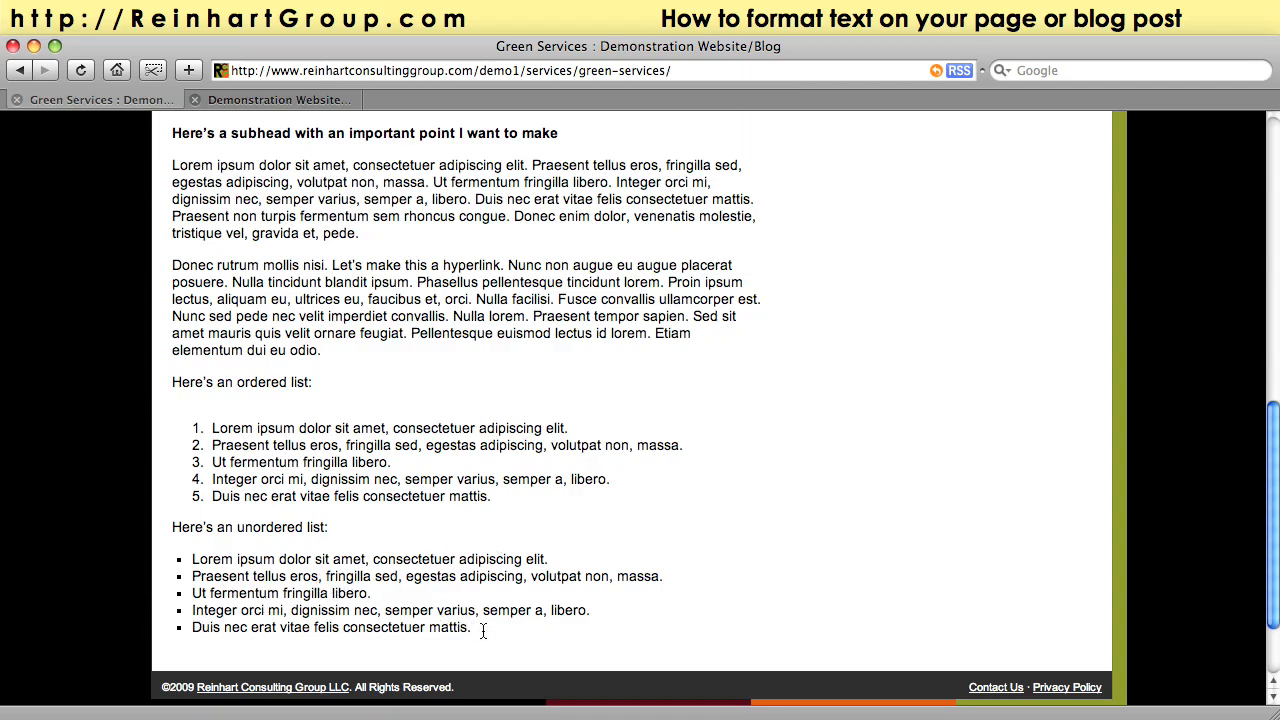
{"action": "left_click_drag", "start_coordinate": [475, 627], "coordinate": [176, 566]}
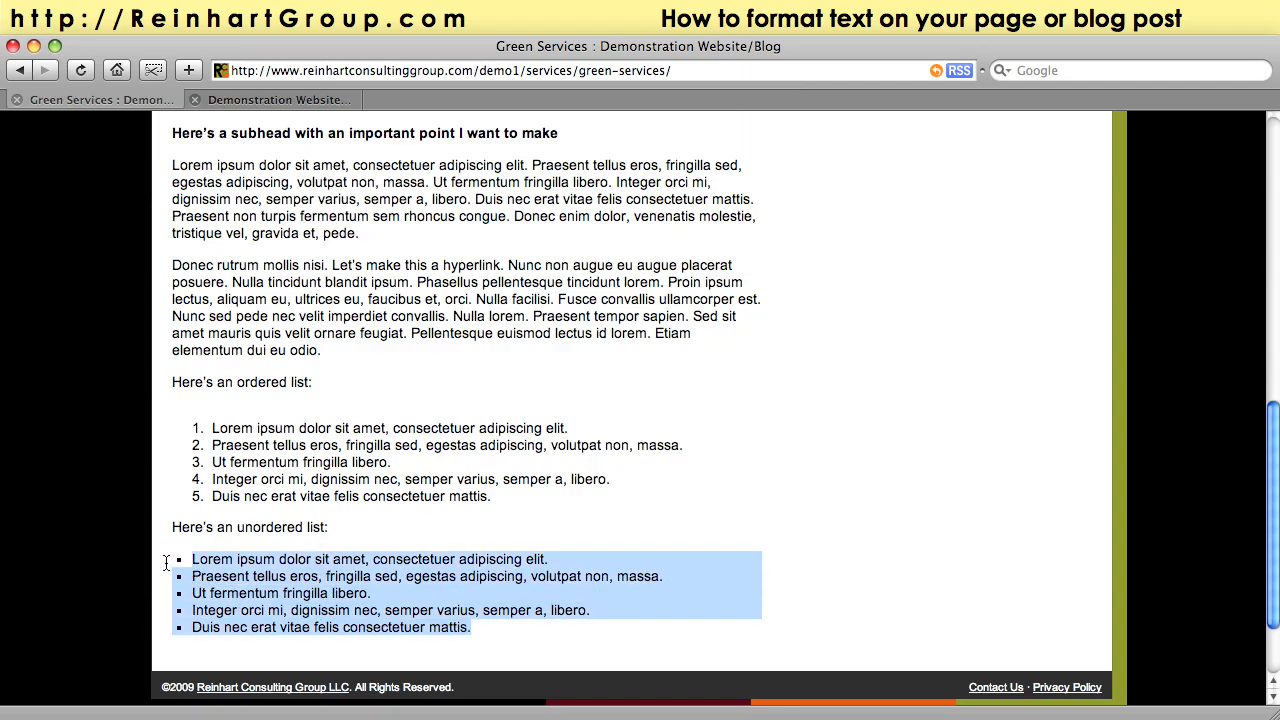
{"action": "left_click", "coordinate": [200, 562]}
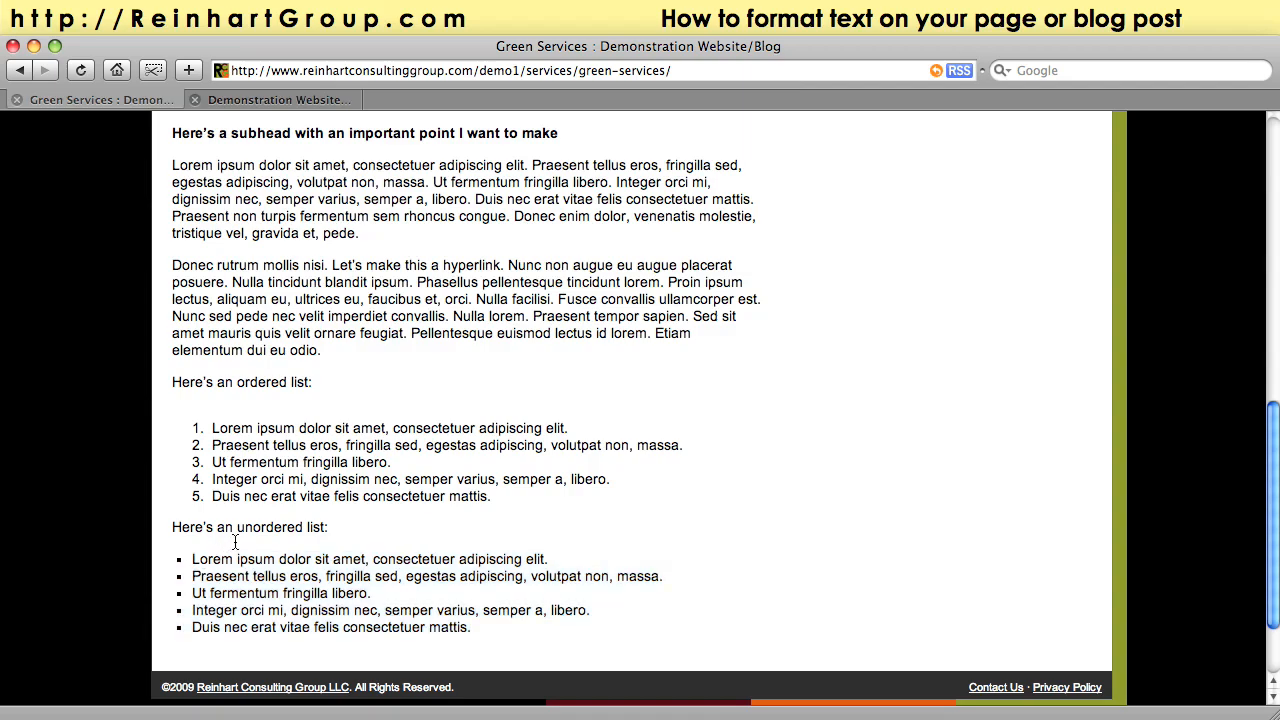
{"action": "double_click", "coordinate": [248, 530]}
{"action": "left_click", "coordinate": [195, 570]}
{"action": "left_click_drag", "start_coordinate": [172, 527], "coordinate": [335, 530]}
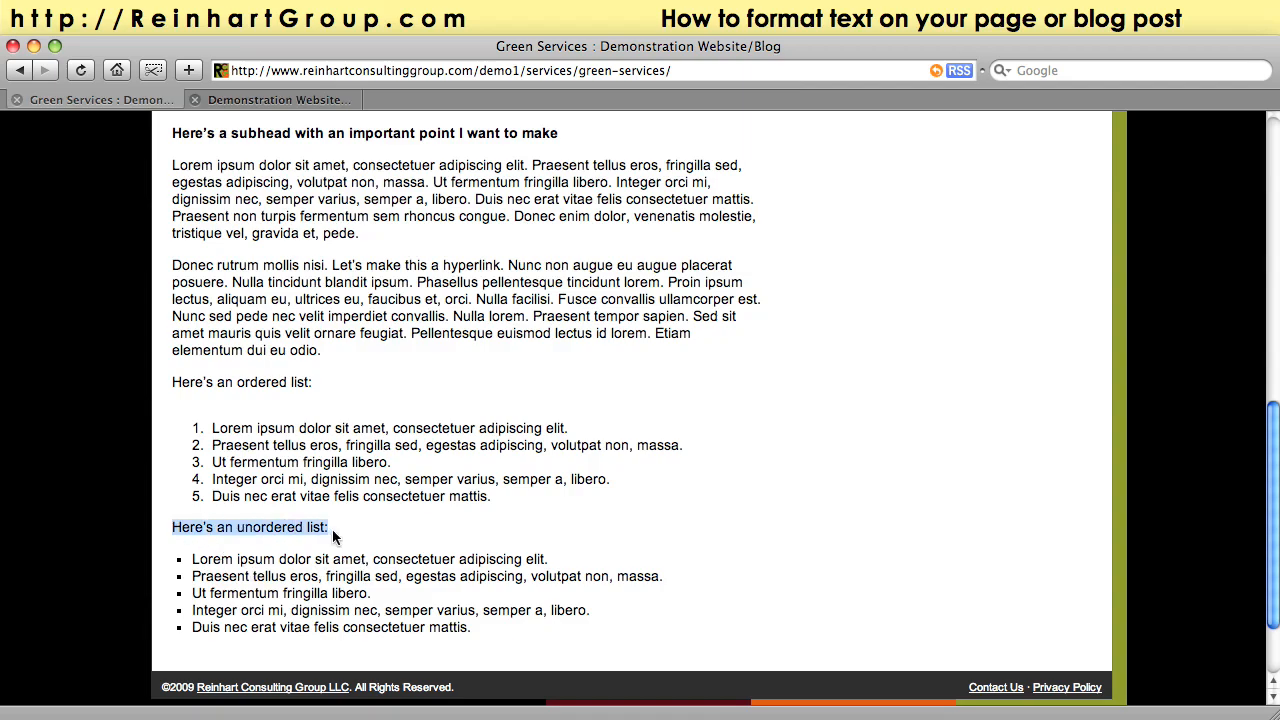